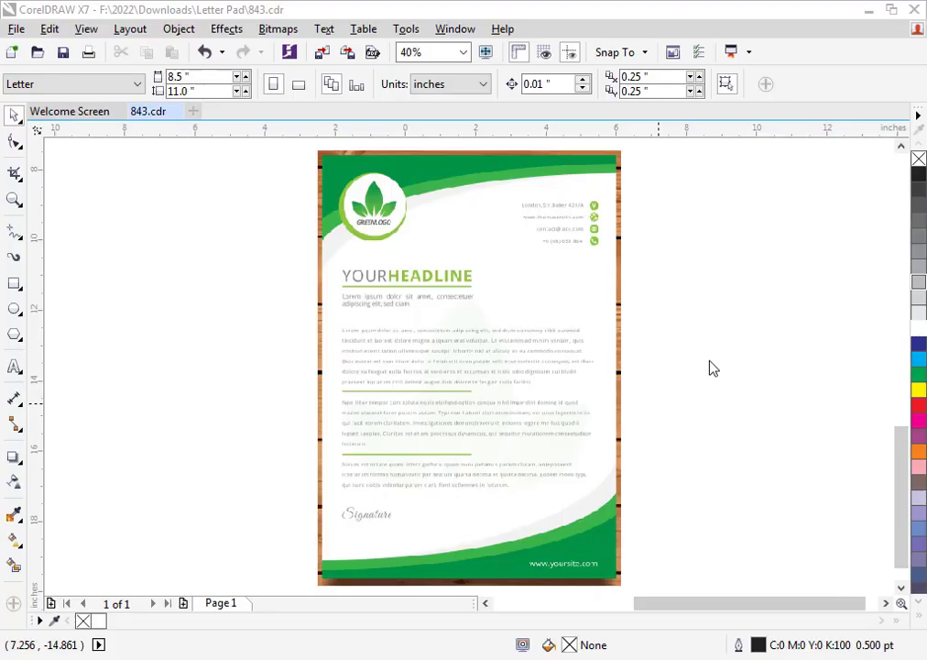
Step: Draw a rectangle about 8.33 by 11.88 in over the letterhead page inside the wooden border
left_click(554, 340)
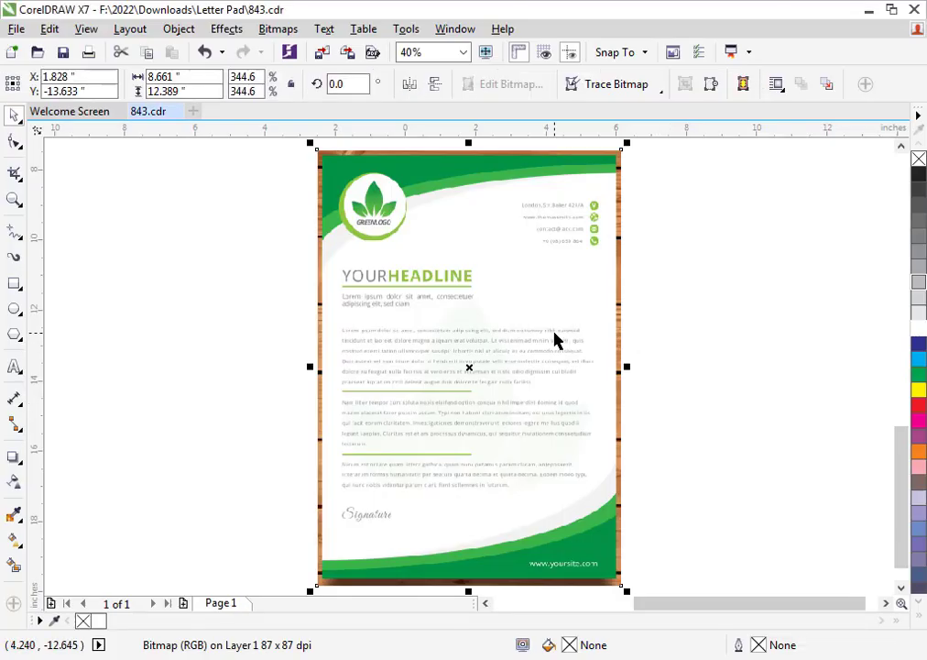
left_click(13, 285)
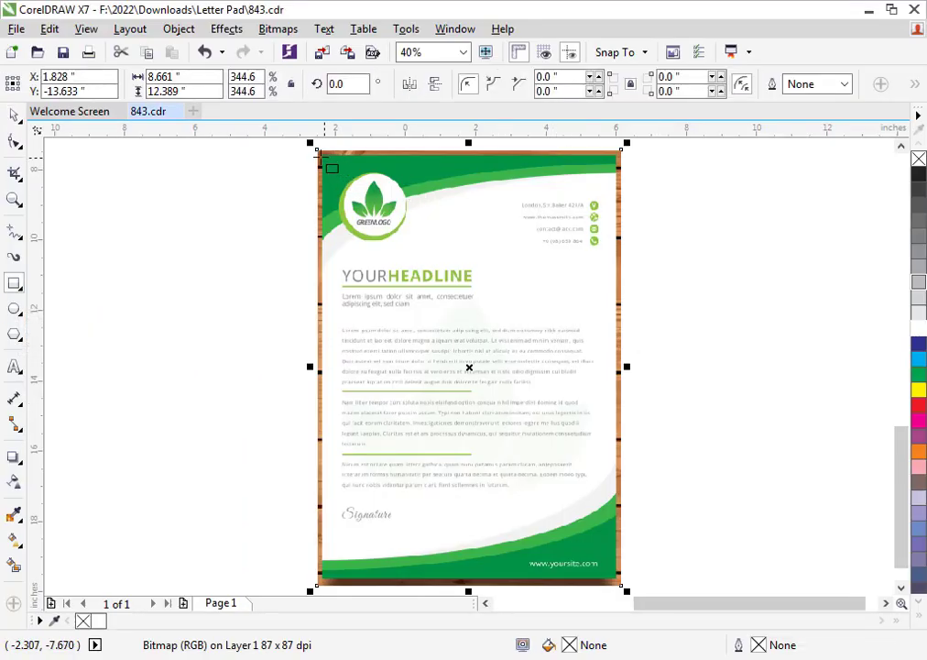
left_click_drag(323, 160, 626, 585)
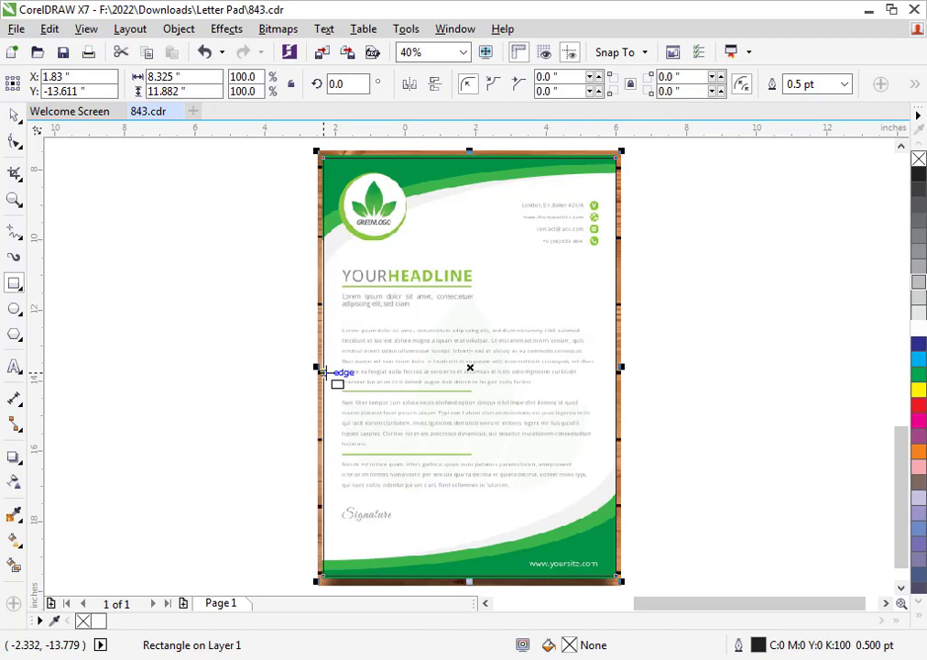
Step: Stretch the rectangle's left and top edges to the page artwork's edges, making it about 8.35 by 11.98 in
scroll(323, 373, "up", 5)
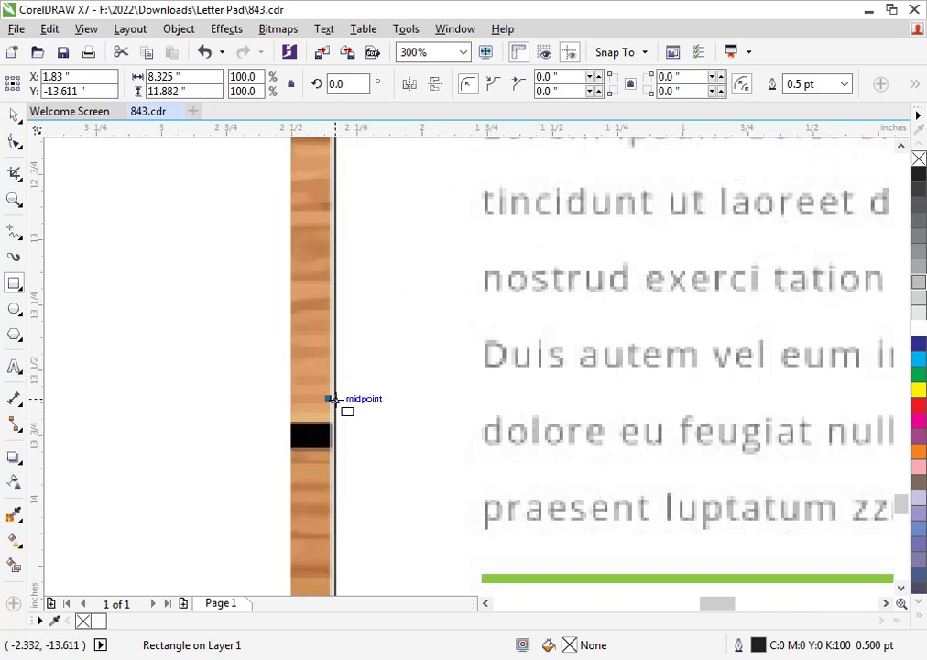
left_click_drag(330, 398, 323, 409)
scroll(323, 410, "down", 5)
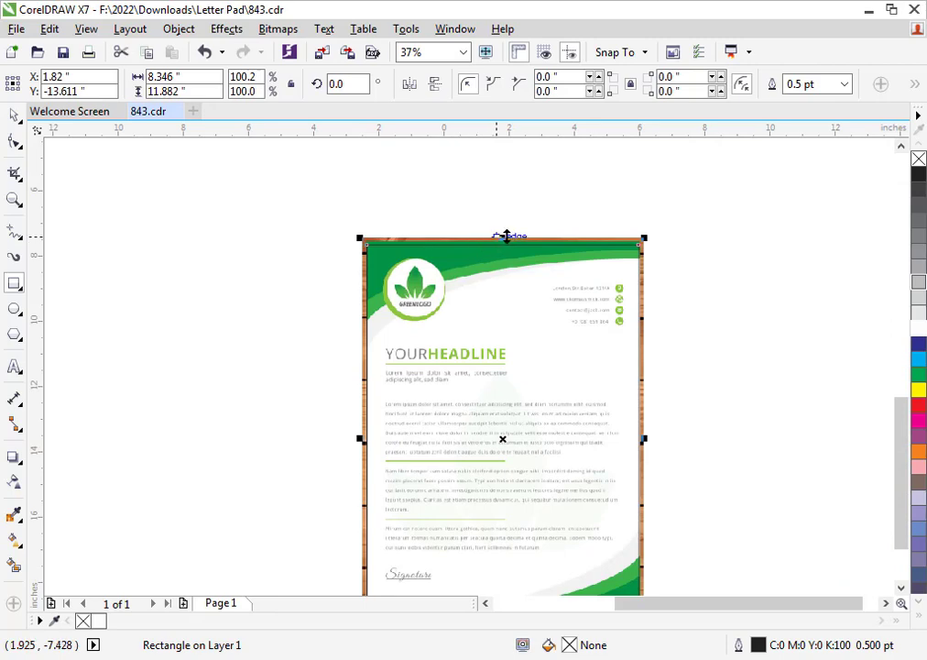
scroll(506, 237, "up", 1)
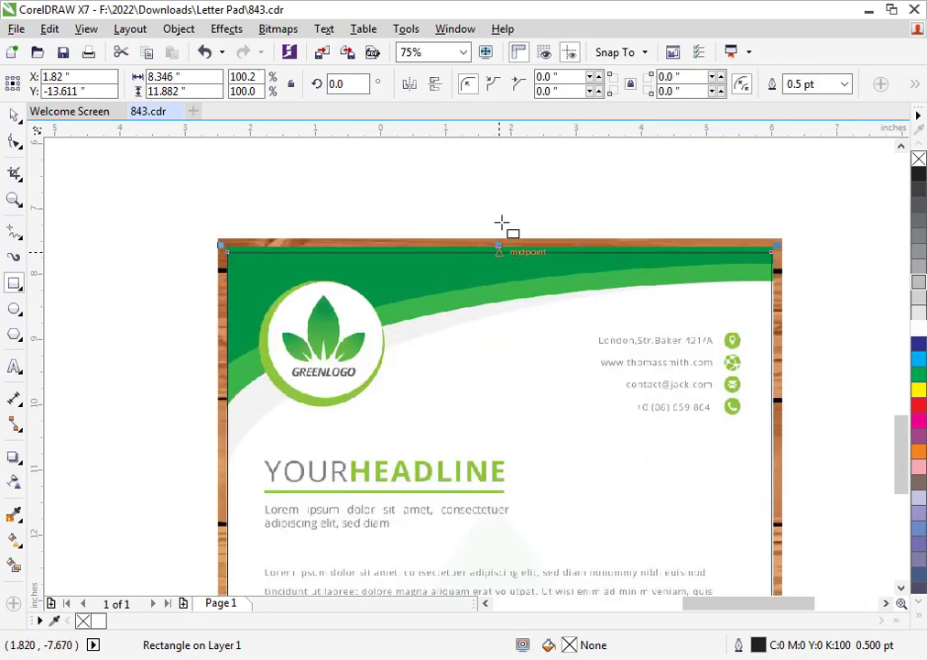
scroll(501, 222, "up", 4)
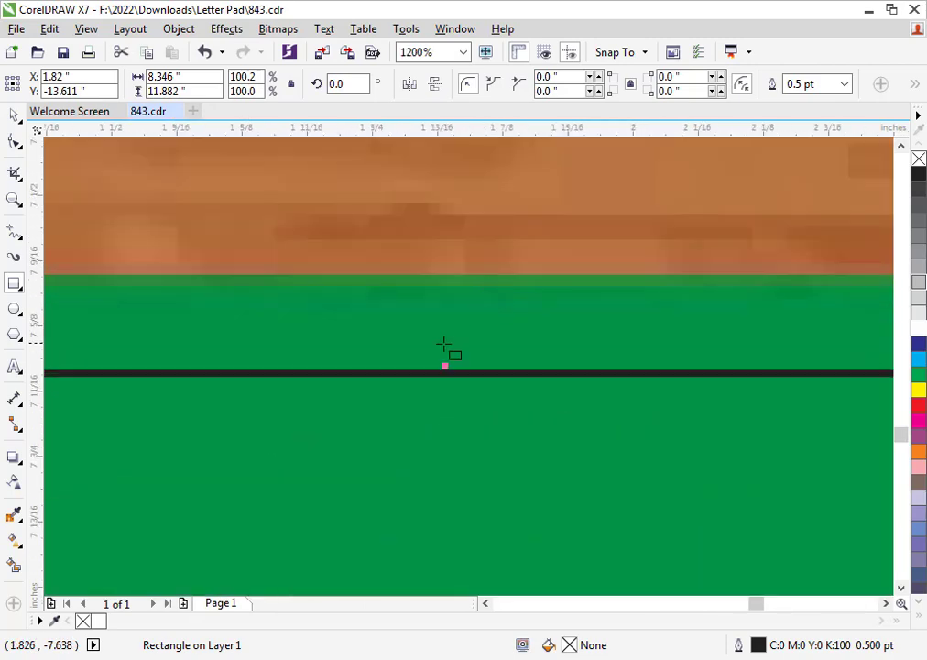
left_click_drag(444, 364, 442, 275)
scroll(443, 275, "down", 5)
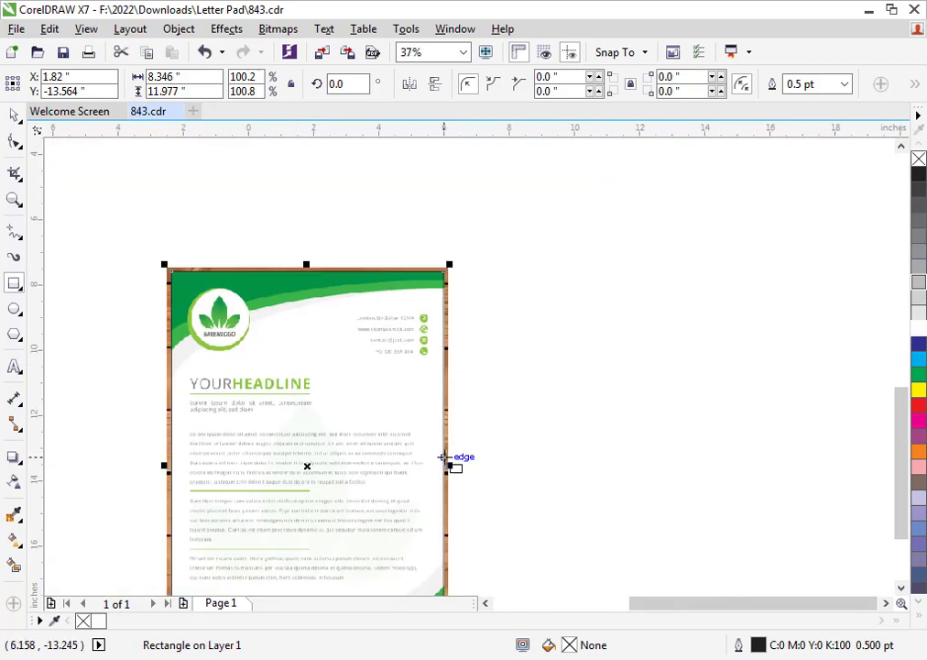
Step: Stretch the rectangle's bottom edge down to the wooden border, making it about 12.04 in high
scroll(316, 363, "down", 1)
scroll(306, 502, "up", 3)
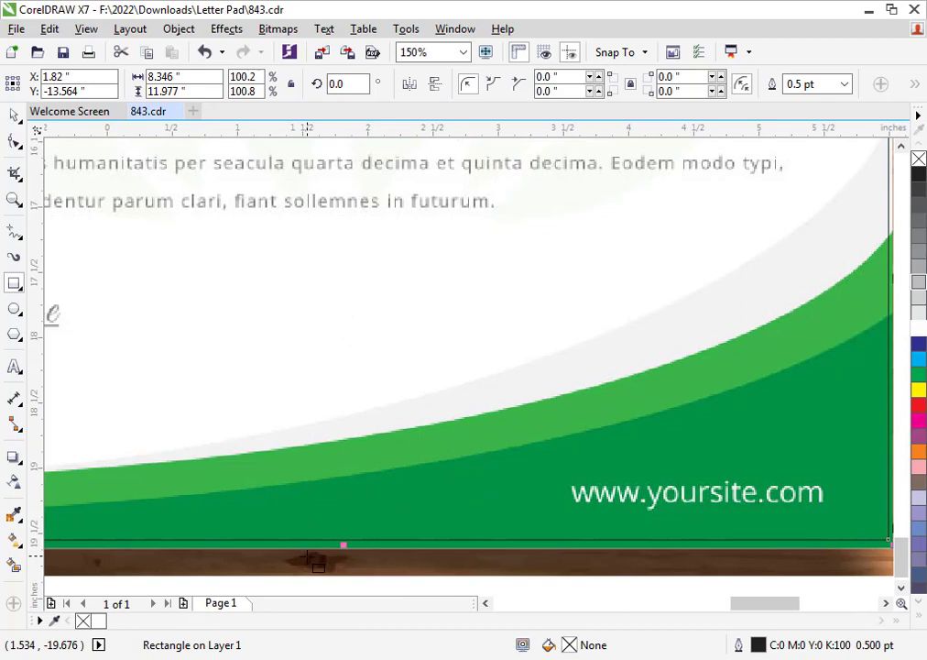
scroll(346, 560, "up", 2)
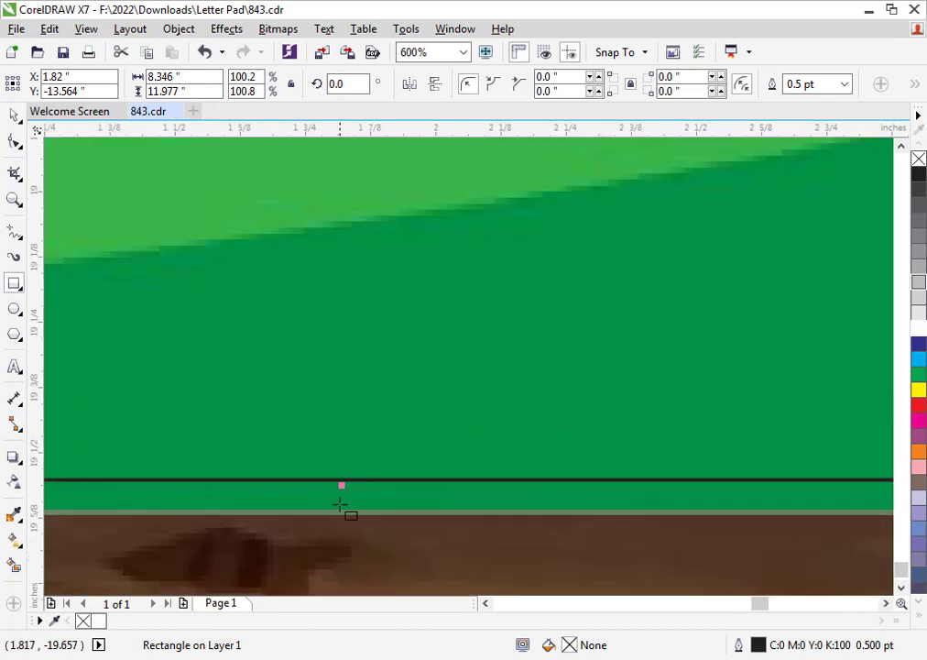
left_click_drag(342, 487, 344, 520)
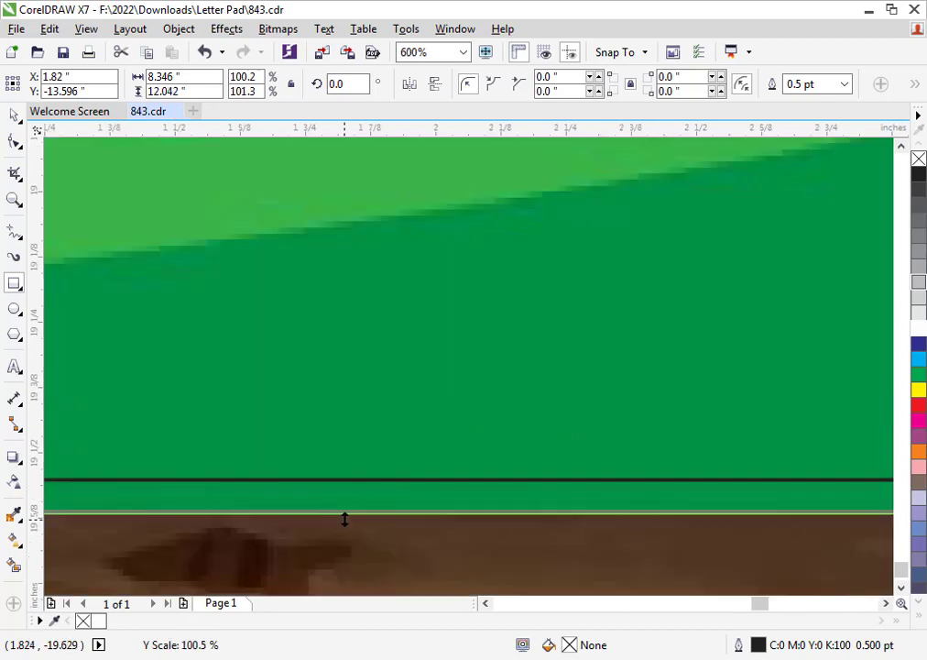
scroll(344, 520, "down", 5)
Step: Draw an ellipse about 1.17 by 1.32 in overlapping the right part of the logo
scroll(330, 445, "up", 4)
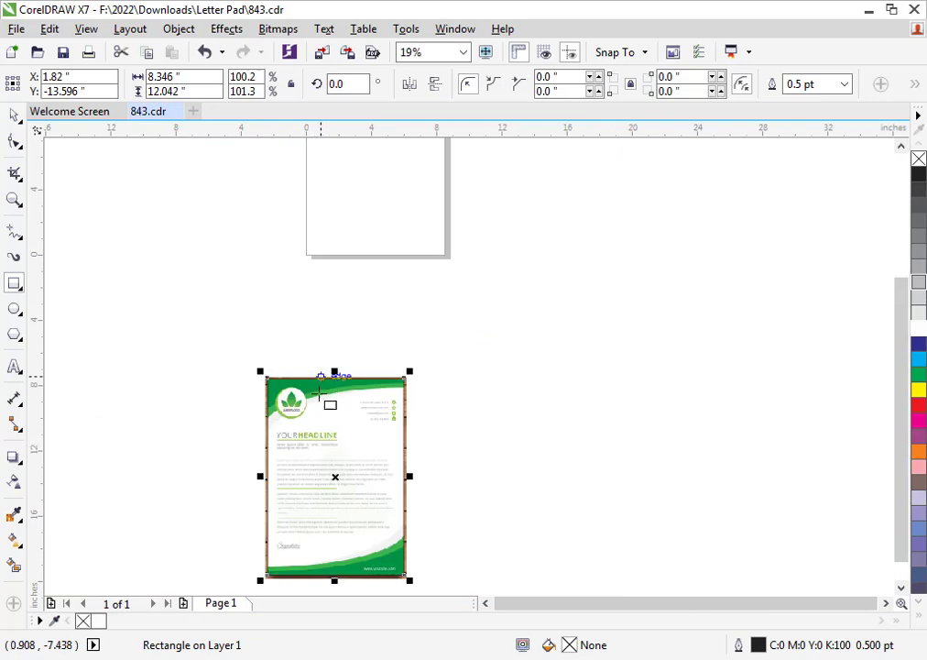
scroll(287, 378, "up", 1)
scroll(286, 375, "down", 2)
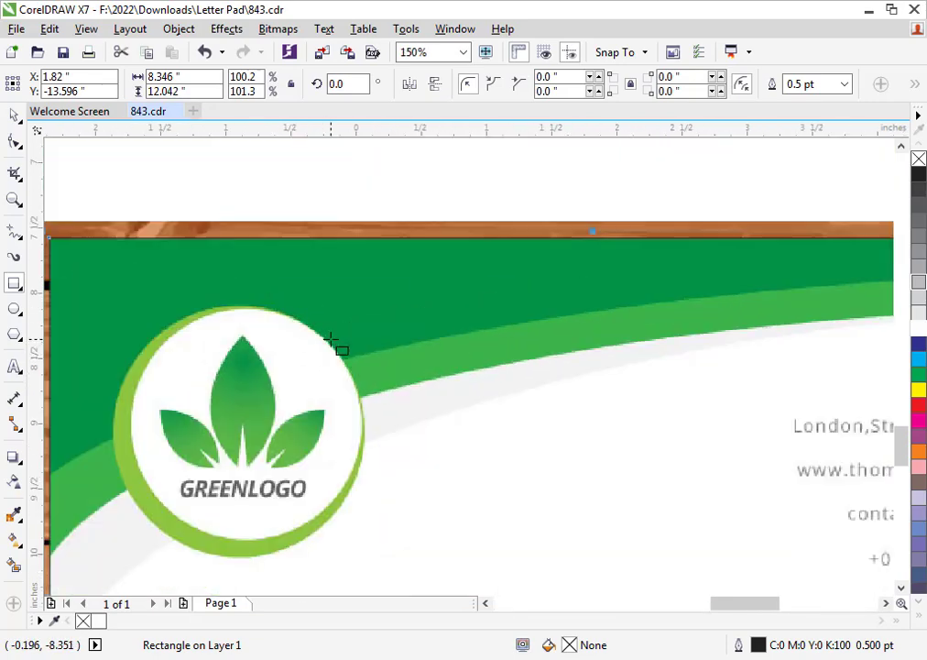
left_click(14, 309)
scroll(295, 386, "up", 1)
scroll(295, 385, "up", 1)
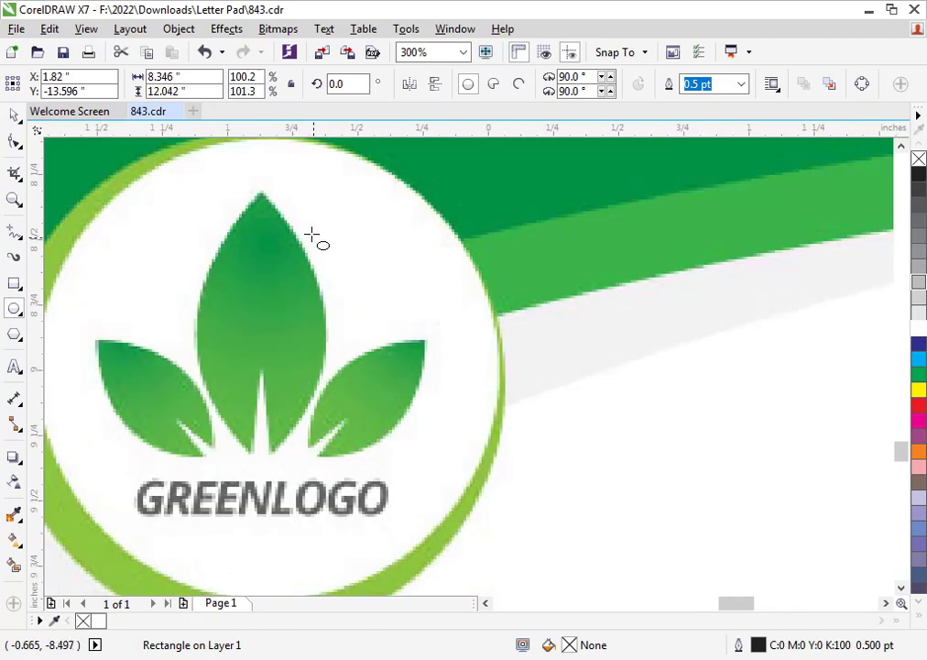
left_click_drag(305, 227, 621, 583)
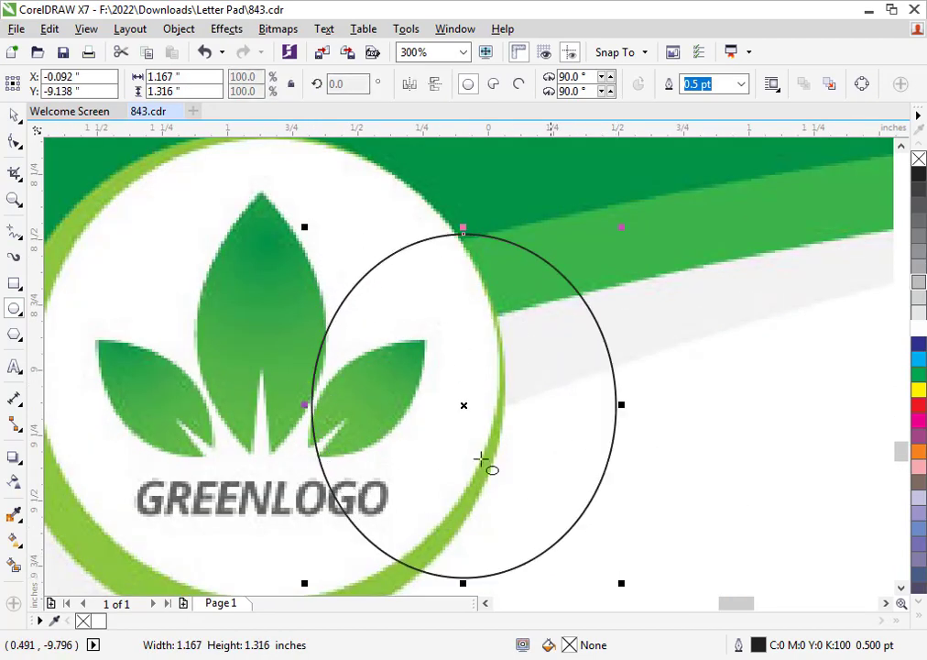
scroll(356, 382, "down", 1)
Step: Move the ellipse onto the logo's white circle and stretch it to about 1.77 by 1.62 in
left_click(14, 115)
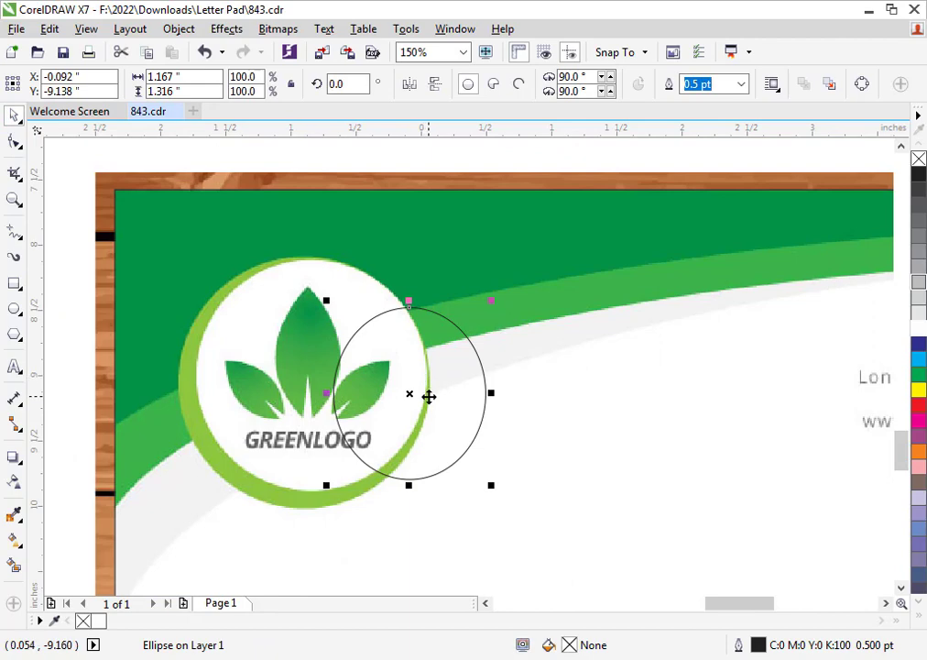
left_click_drag(426, 394, 362, 367)
left_click_drag(264, 364, 184, 368)
scroll(304, 467, "up", 1)
left_click_drag(312, 449, 316, 523)
Step: Fit the ellipse's top and left sides to the white logo circle, making it about 1.74 by 1.76 in
scroll(317, 523, "down", 1)
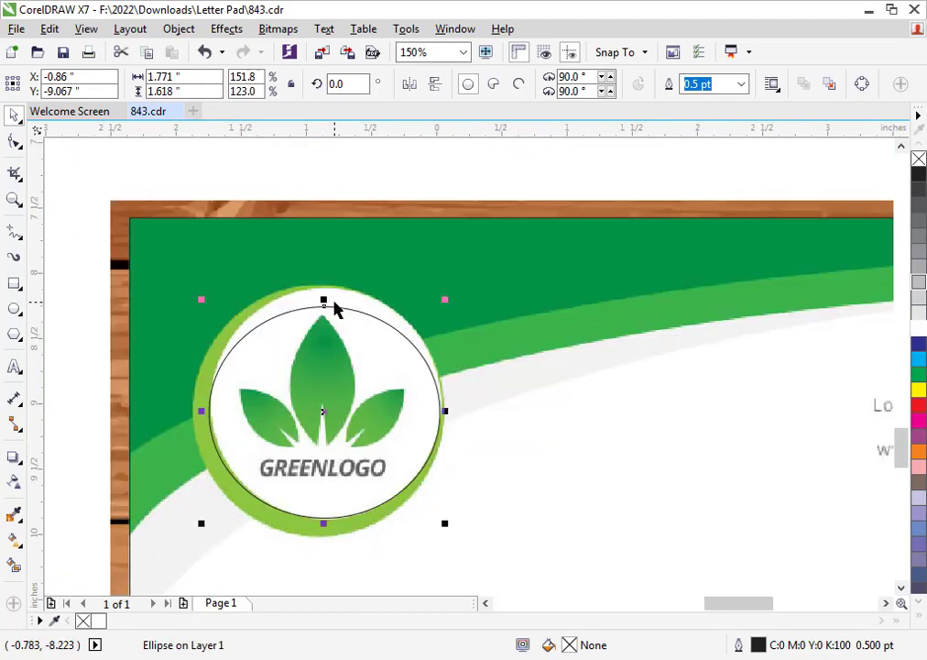
scroll(334, 309, "up", 1)
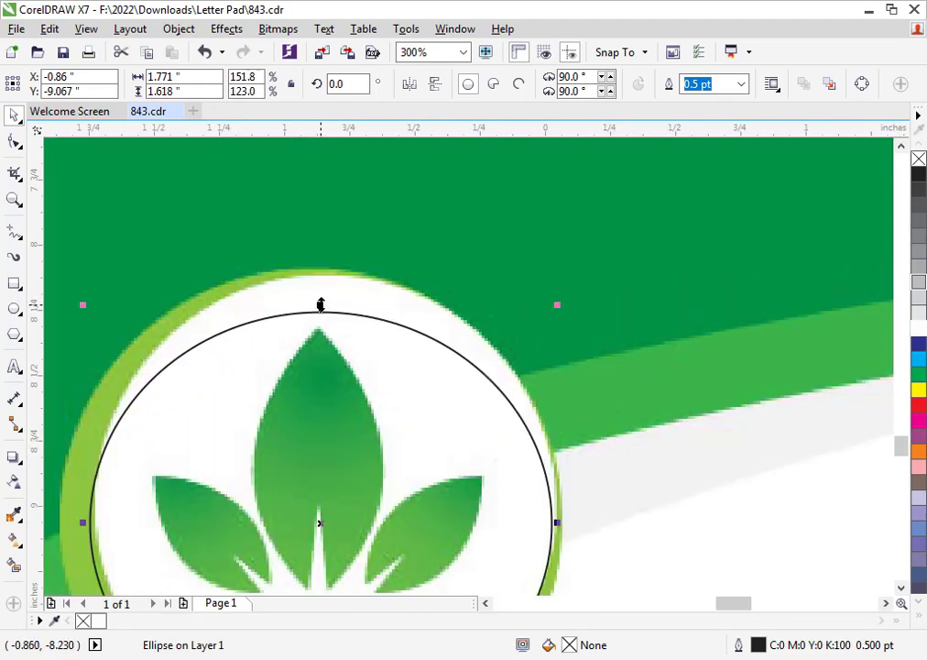
left_click_drag(320, 304, 346, 268)
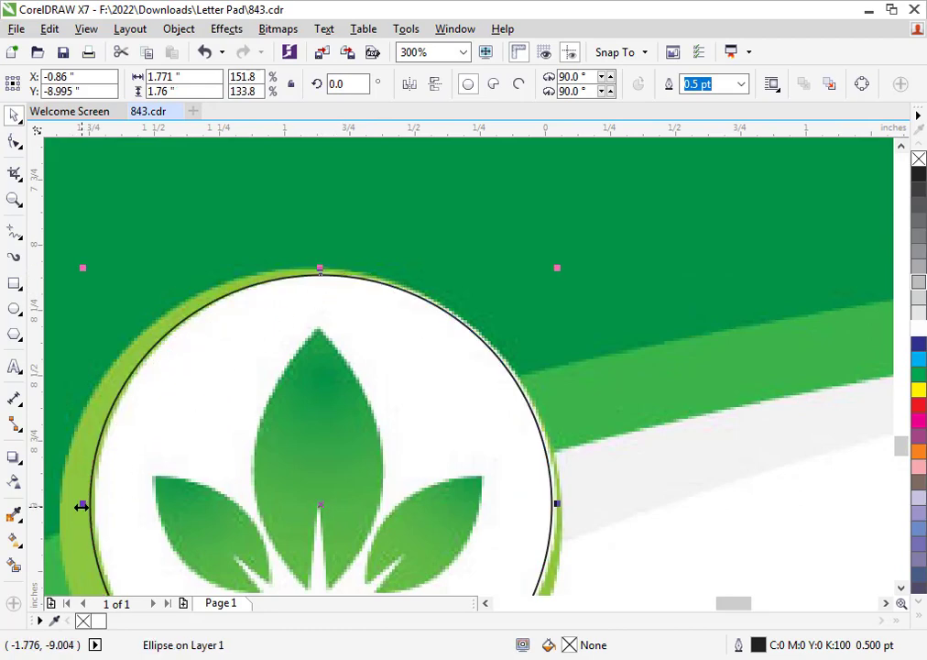
left_click_drag(81, 504, 89, 514)
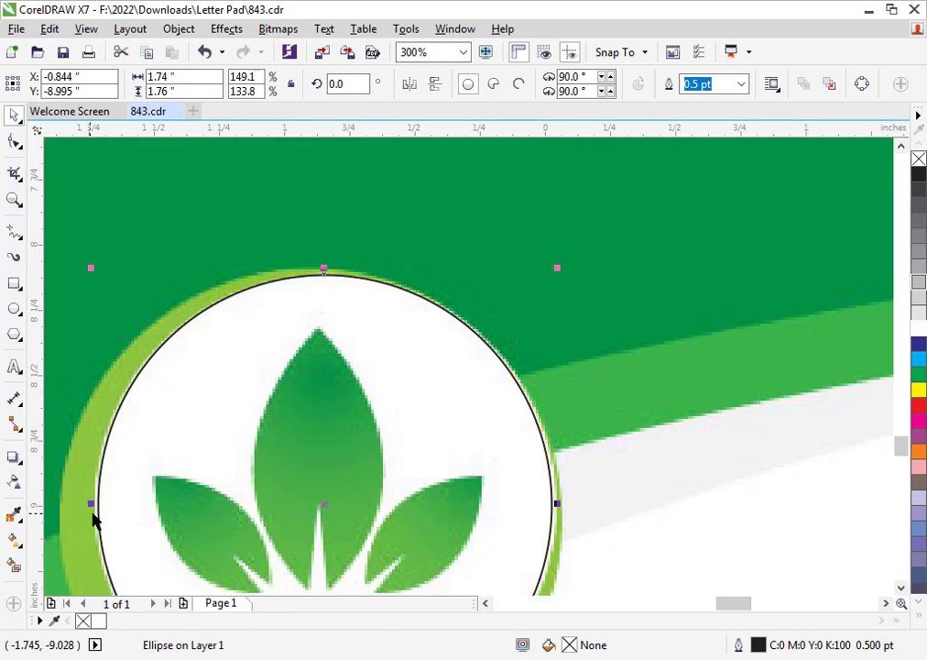
Step: Duplicate the logo circle in place and enlarge the copy to about 1.90 by 1.92 in to cover the lime ring
scroll(380, 424, "down", 2)
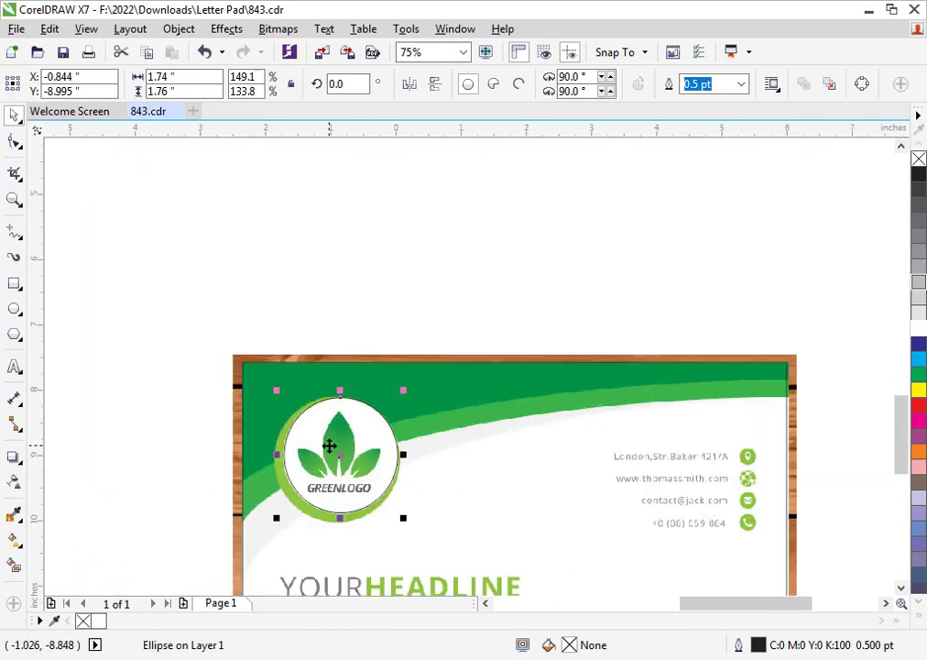
left_click(320, 302)
left_click(315, 446)
key("plus")
scroll(284, 532, "up", 1)
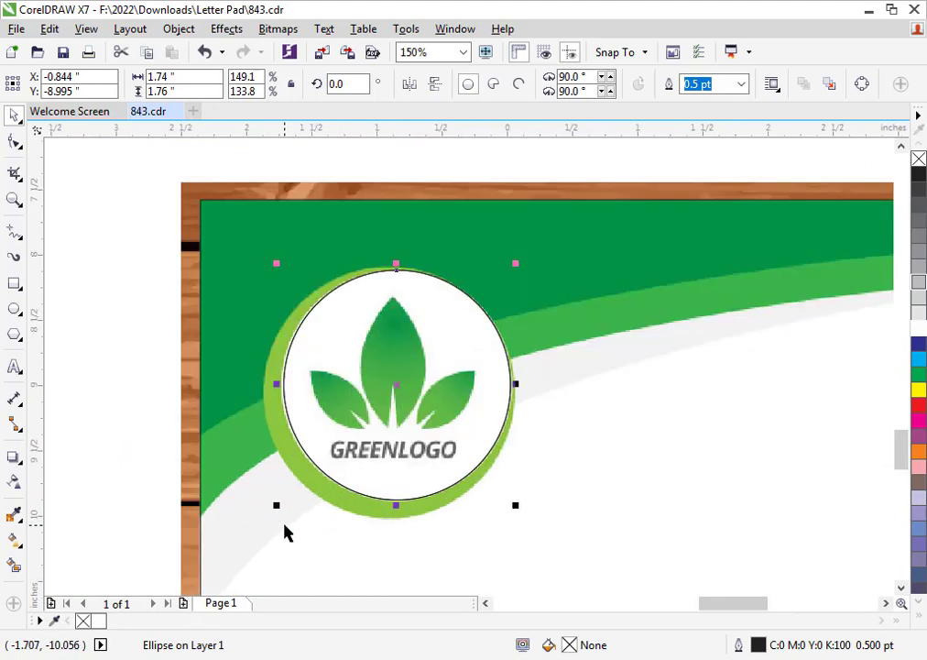
left_click_drag(276, 506, 264, 544)
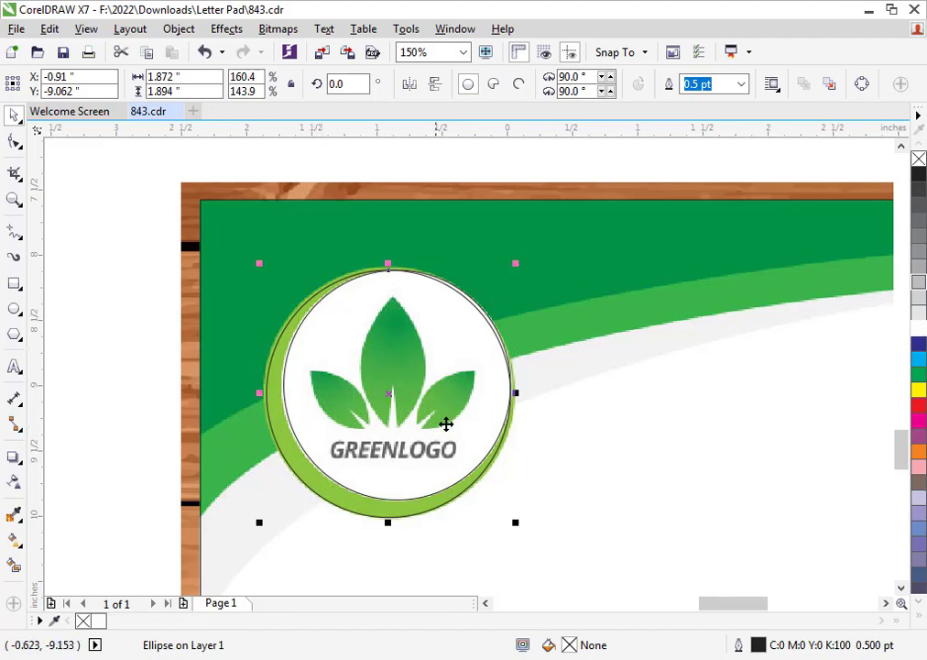
left_click_drag(517, 524, 519, 526)
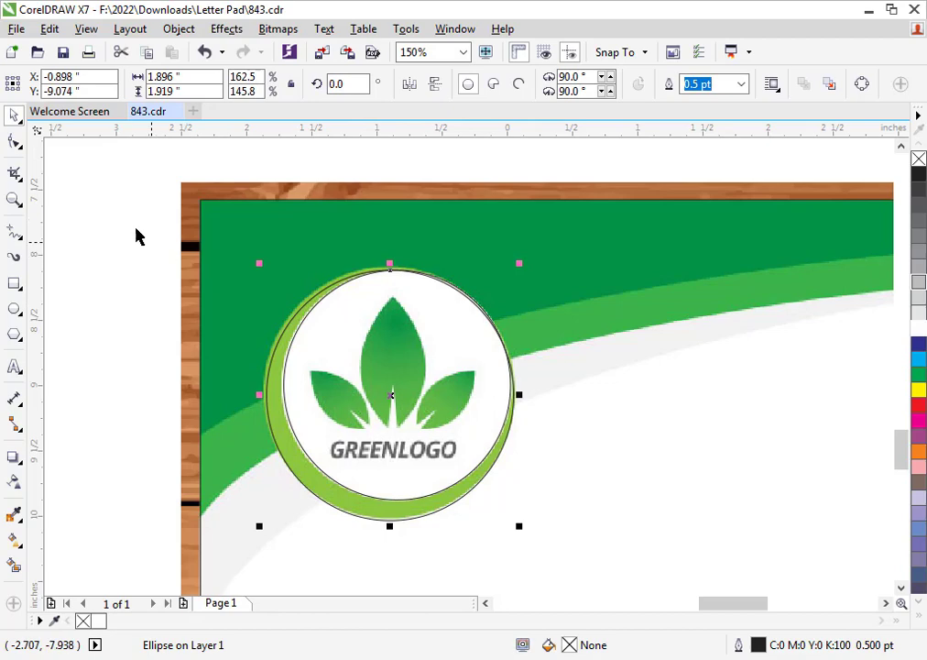
left_click_drag(124, 213, 540, 554)
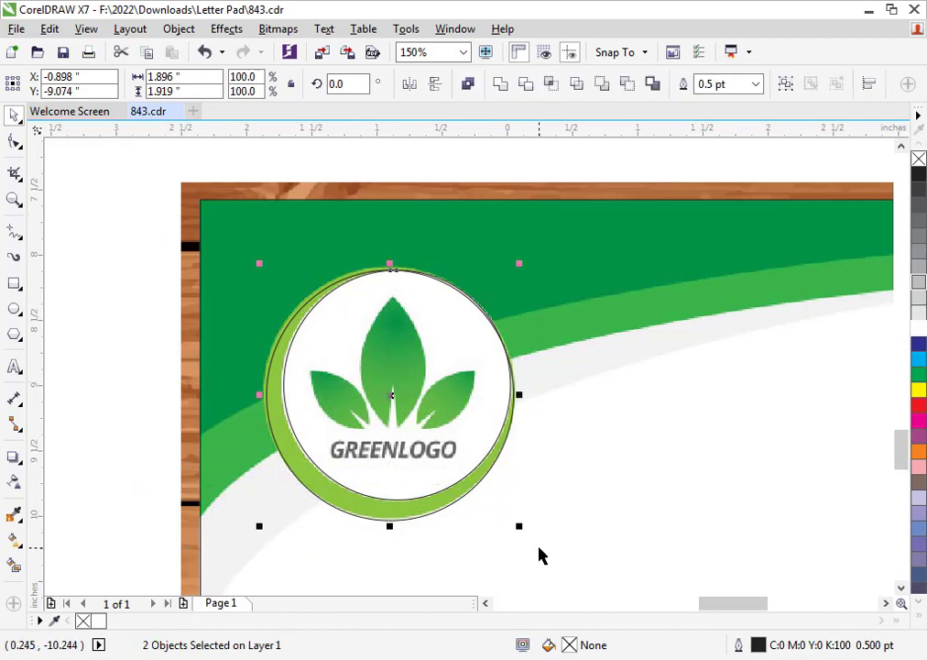
left_click(138, 346)
Step: Draw a thin rectangle about 8.35 by 0.29 in across the full width of the page's top edge
scroll(139, 348, "down", 2)
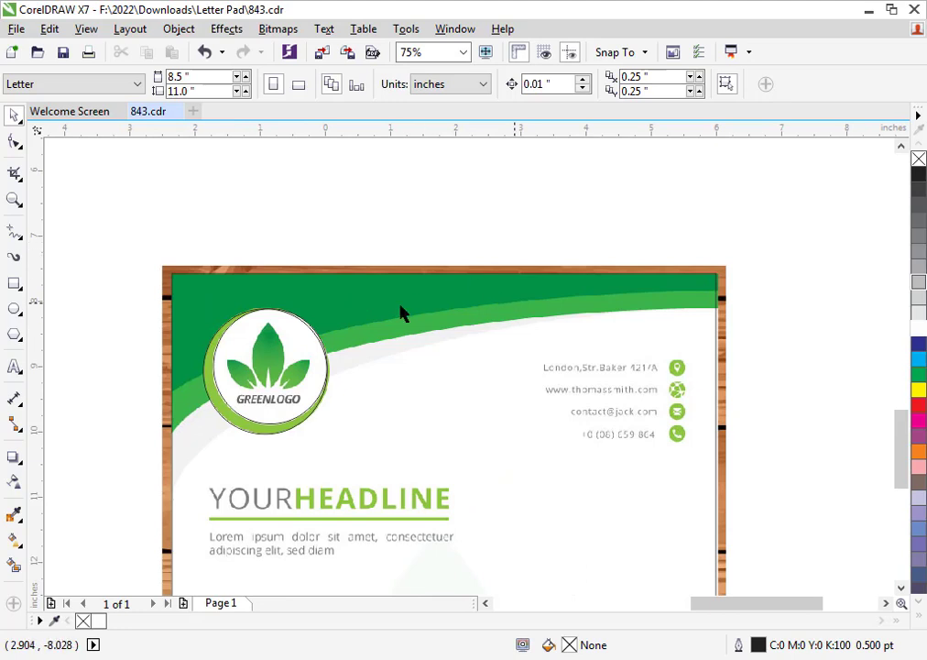
left_click(14, 283)
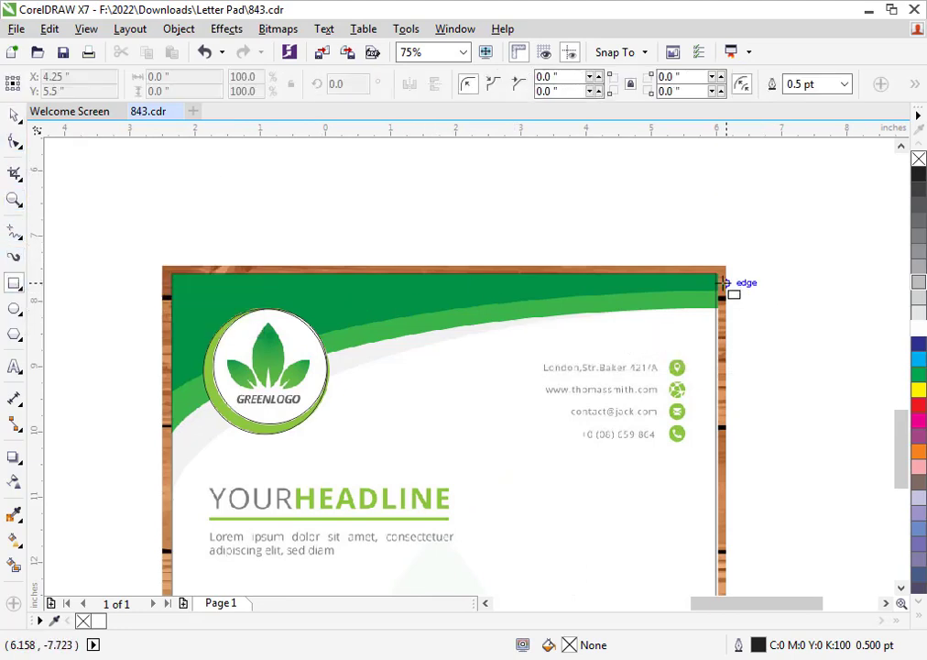
left_click_drag(717, 272, 172, 294)
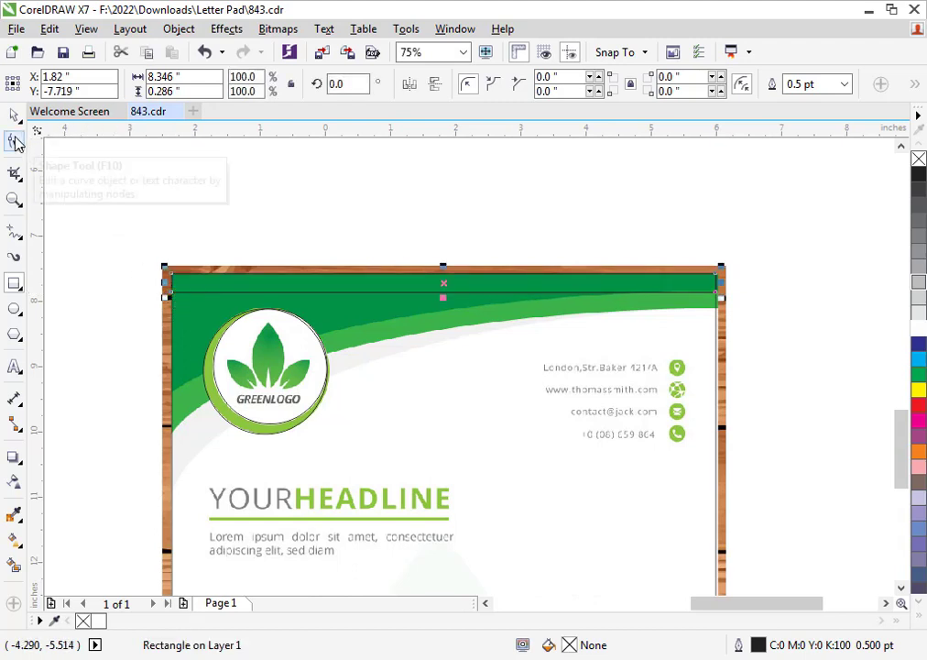
Step: Convert the thin rectangle to curves and pull its lower-left node down to where the dark green header meets the page edge
left_click(14, 141)
key("ctrl+q")
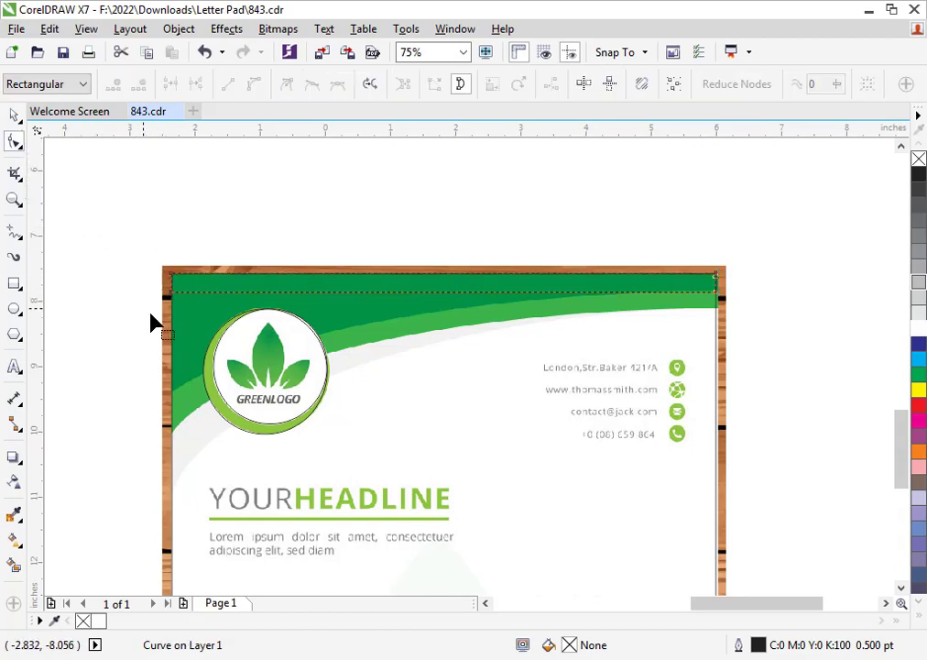
scroll(152, 324, "up", 2)
left_click_drag(247, 295, 192, 469)
scroll(169, 438, "down", 2)
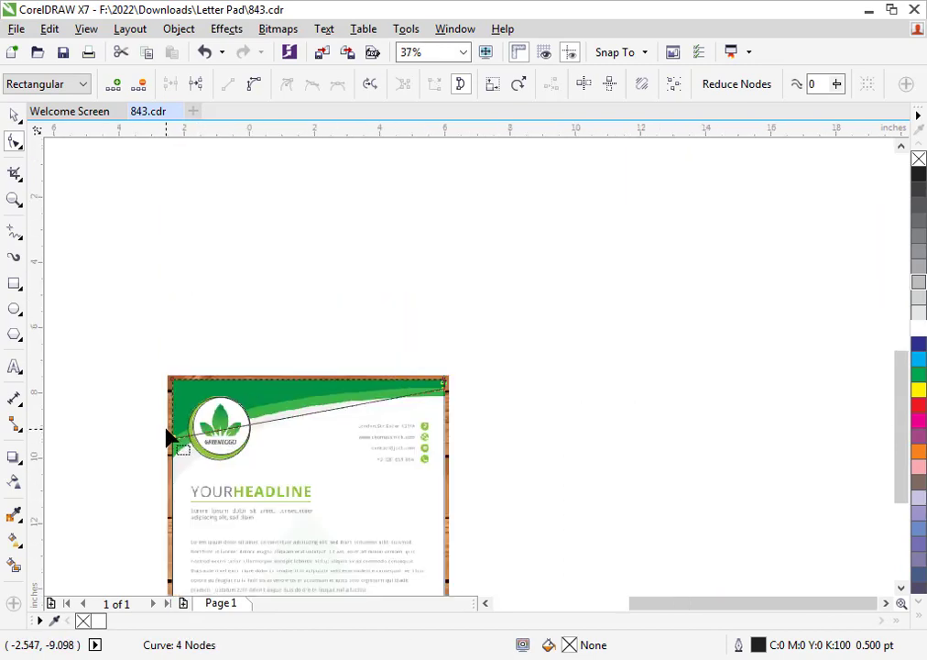
Step: Convert all segments of the header shape to curves and bend its lower edge along the dark green wave
left_click_drag(473, 354, 145, 460)
left_click(255, 86)
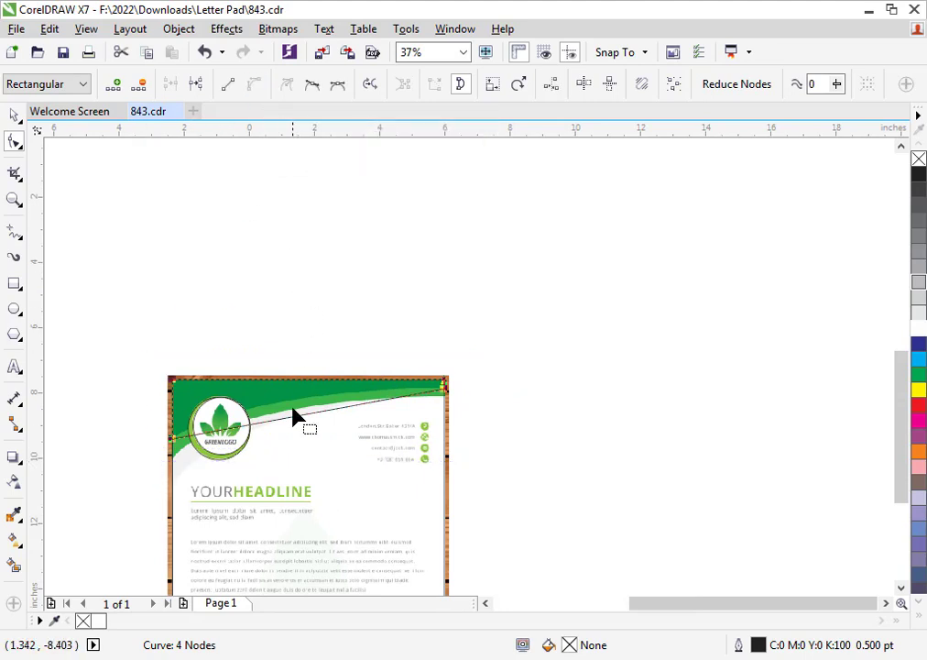
scroll(298, 421, "up", 2)
left_click_drag(301, 427, 219, 375)
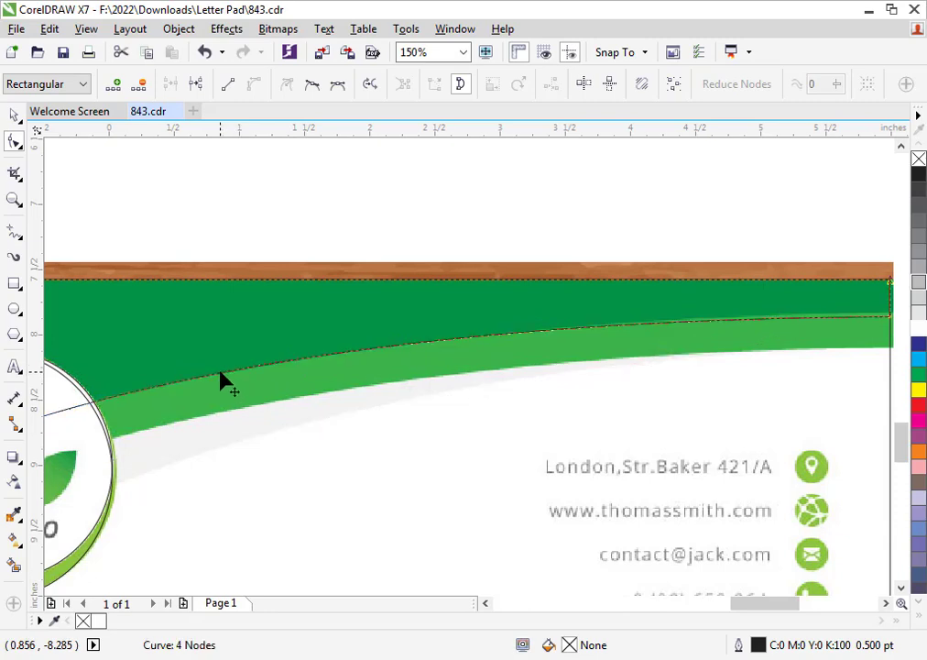
scroll(221, 371, "down", 2)
Step: Place a copy of the curved header shape about 0.27 in lower, along the light green band's lower edge
key("space")
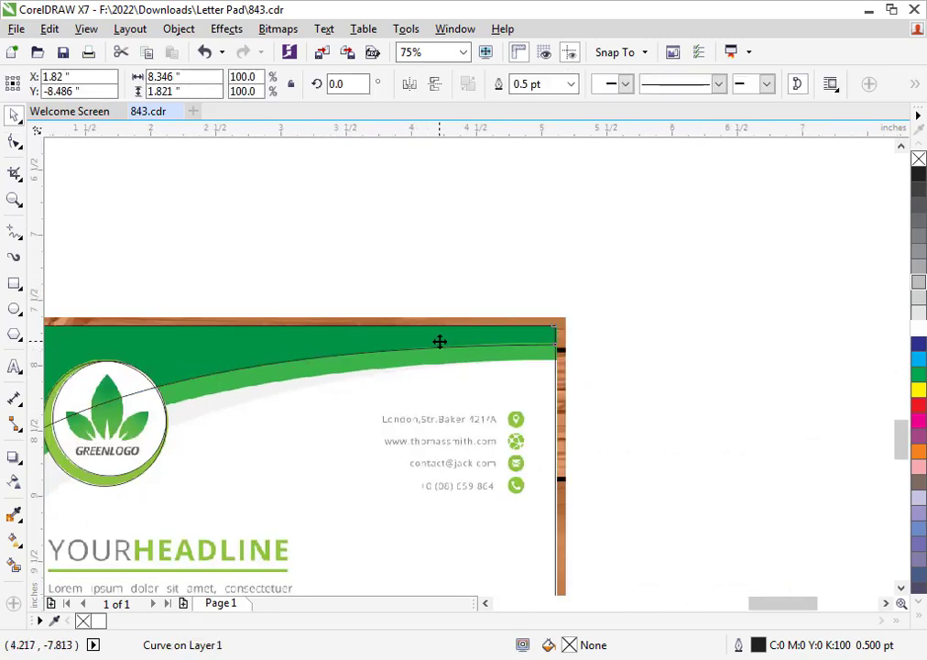
scroll(437, 341, "up", 2)
left_click_drag(585, 324, 579, 360)
key("KP_Add")
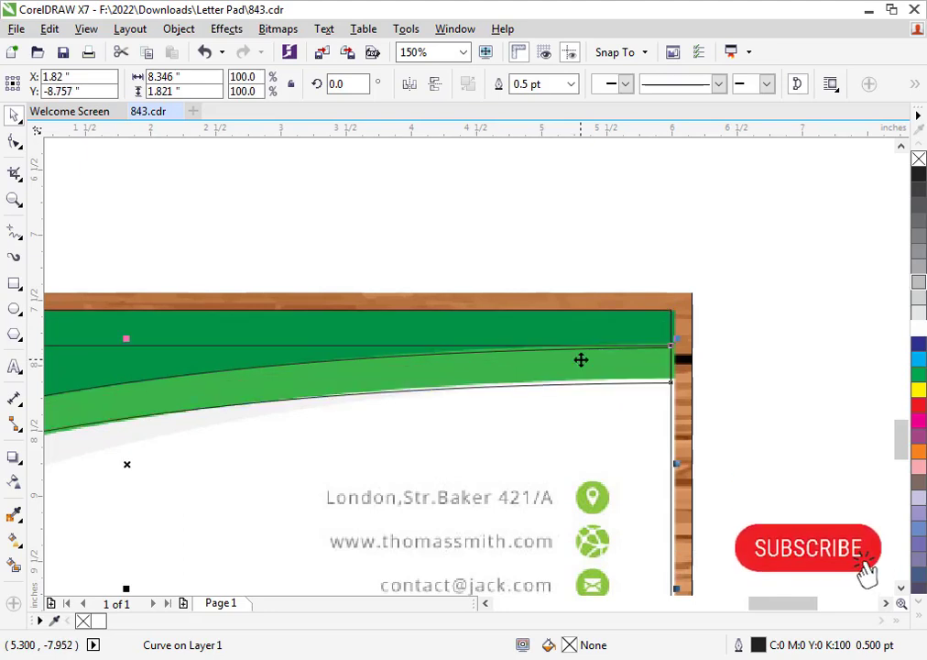
scroll(664, 368, "up", 2)
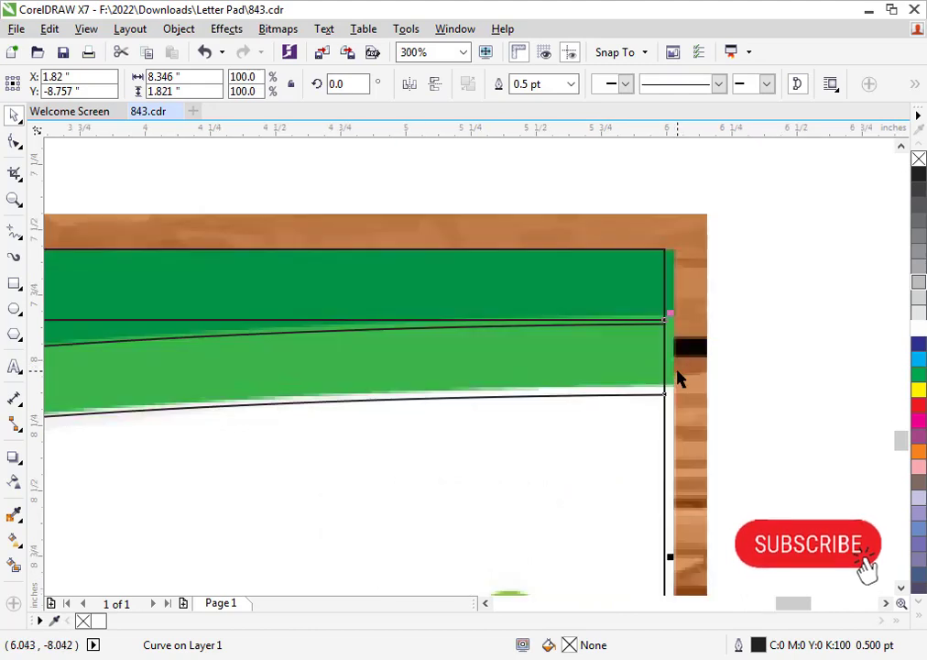
Step: Move the copied wave shape up about 0.03 in so its right end meets the light green band's lower edge
left_click_drag(655, 364, 655, 358)
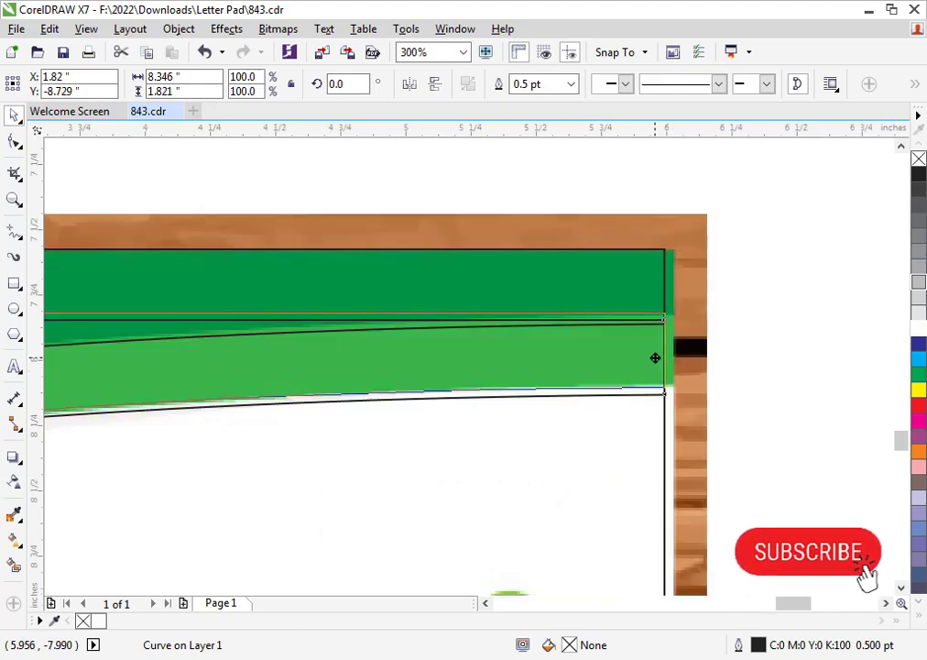
scroll(661, 386, "down", 4)
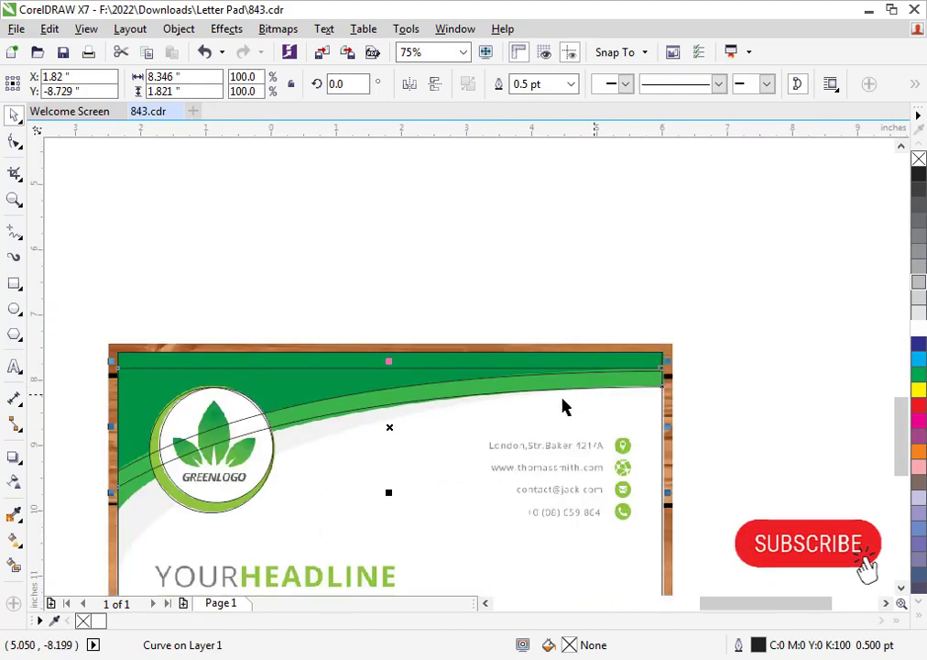
Step: Pull the wave copy's lower-left node down about 0.38 in and bend its lower edge along the light green band
scroll(113, 518, "up", 2)
left_click(110, 510)
left_click(151, 440)
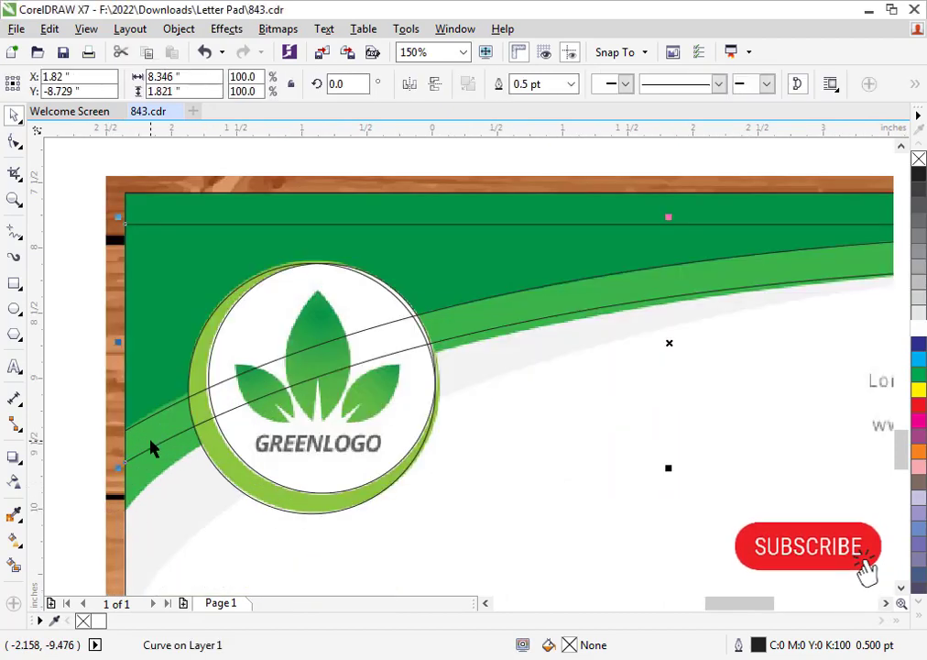
left_click(14, 140)
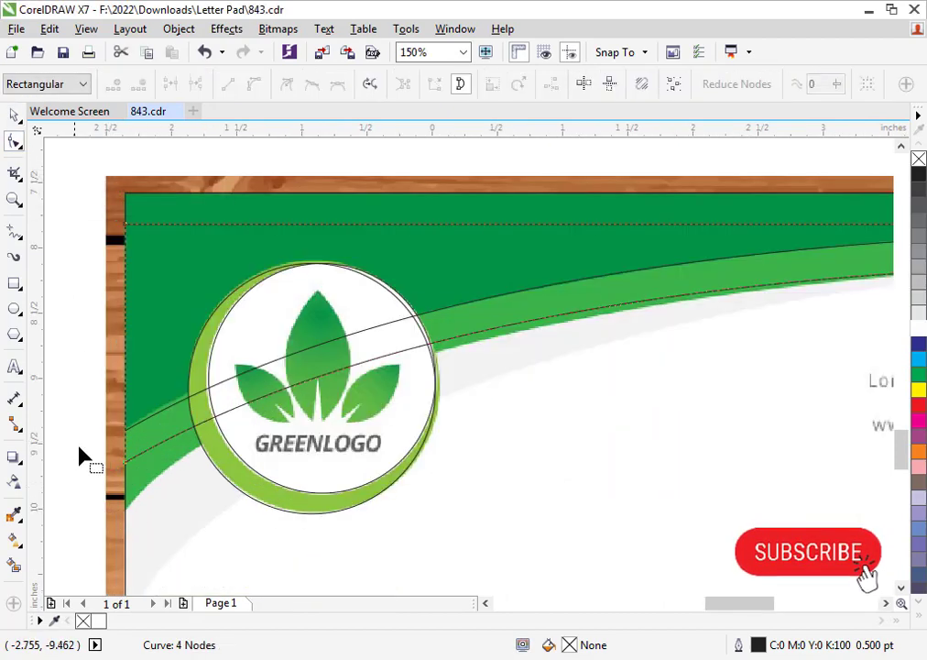
left_click_drag(79, 445, 127, 523)
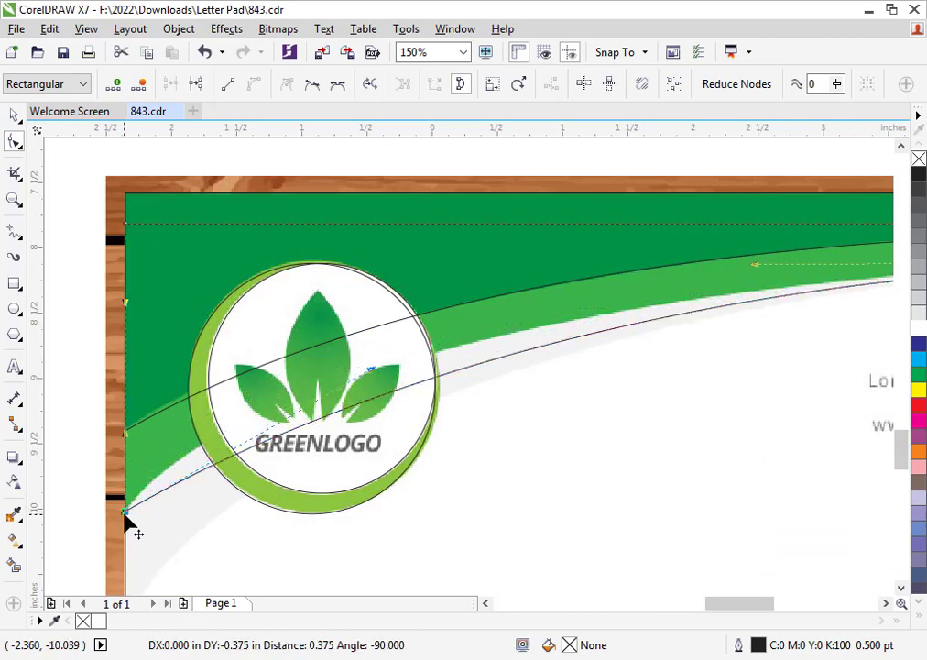
left_click_drag(371, 371, 252, 355)
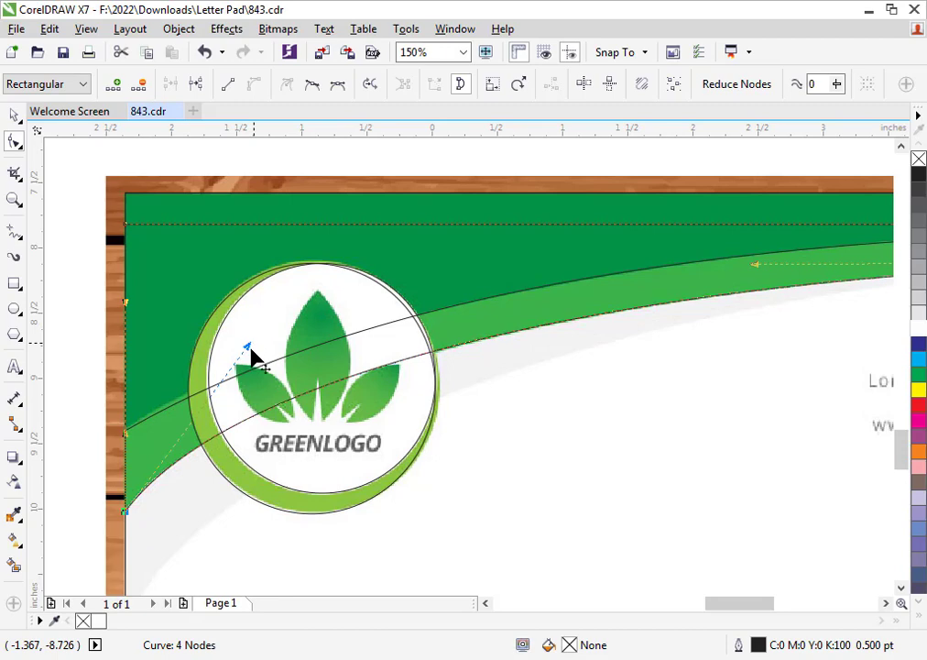
Step: Place a copy of the light green wave shape about 0.76 in lower, its left end at the grey band's lower edge
key("space")
left_click_drag(585, 315, 537, 418)
scroll(361, 386, "down", 2)
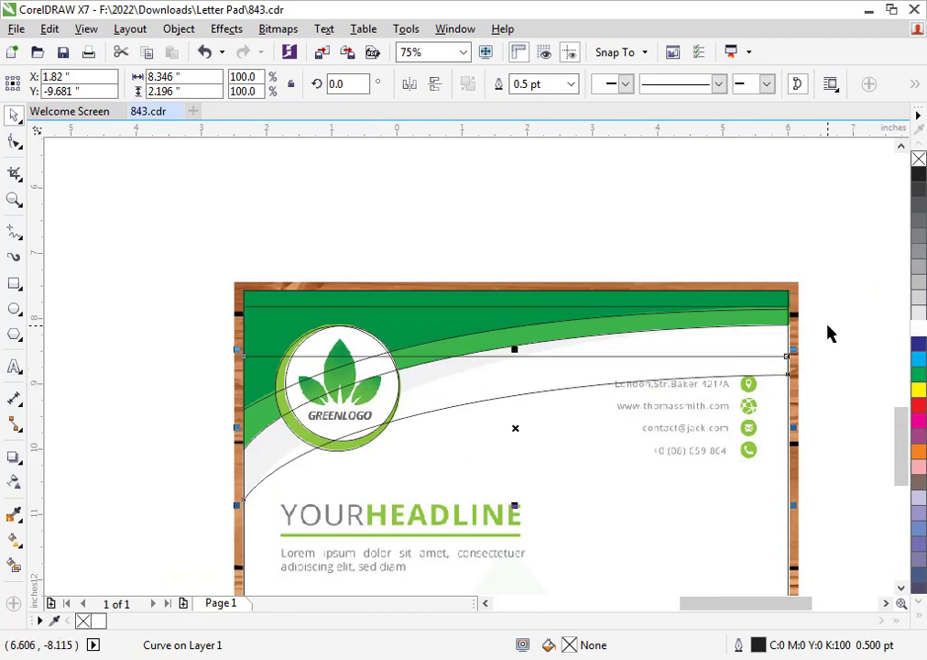
Step: Move the new copy's two right-end nodes up to where the grey band meets the light green band at the page edge
scroll(827, 333, "up", 2)
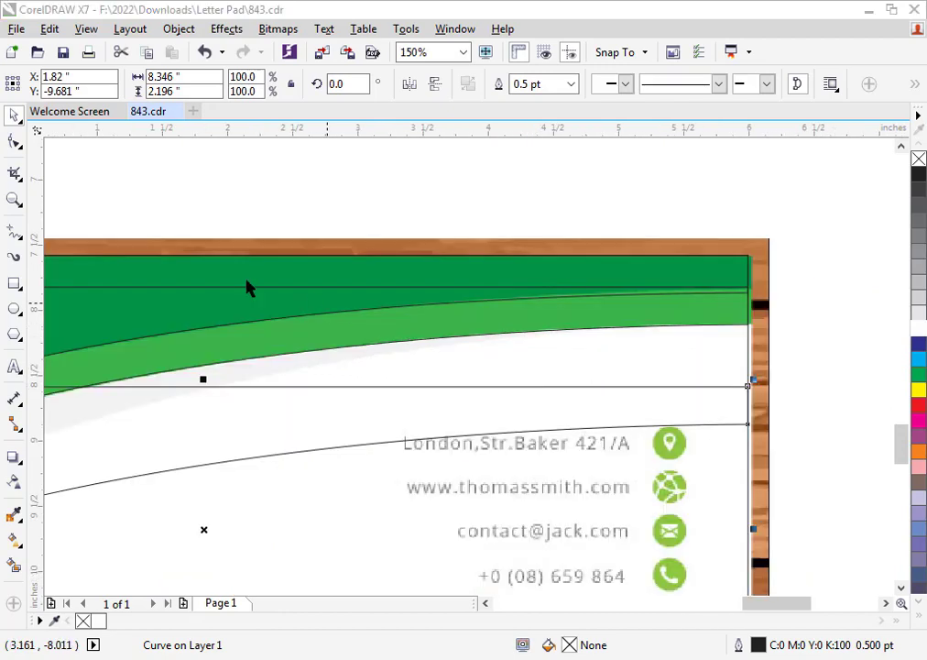
left_click(13, 143)
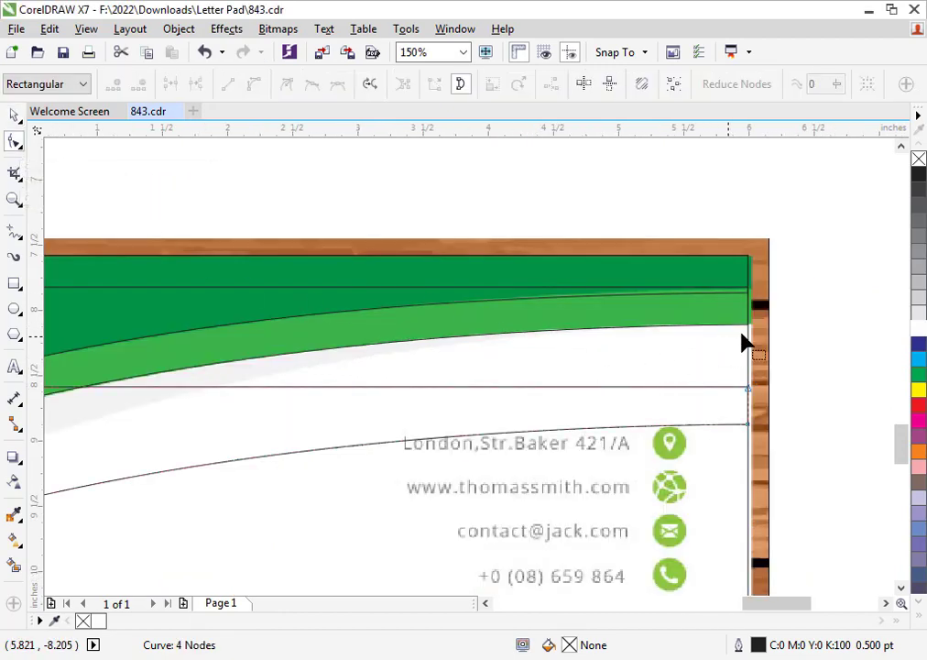
left_click_drag(795, 331, 692, 451)
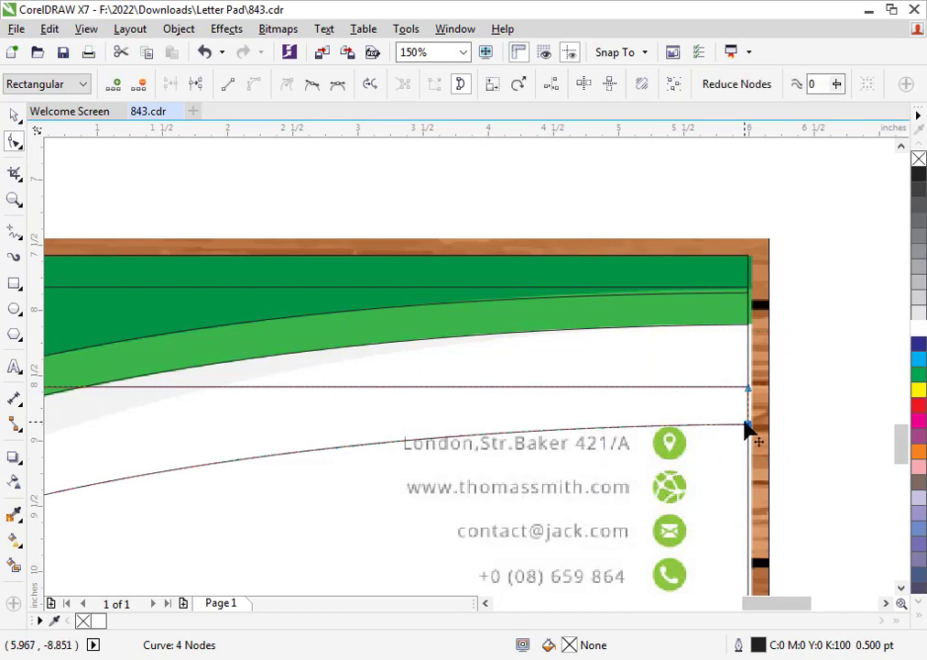
left_click_drag(745, 424, 741, 321)
scroll(700, 327, "down", 2)
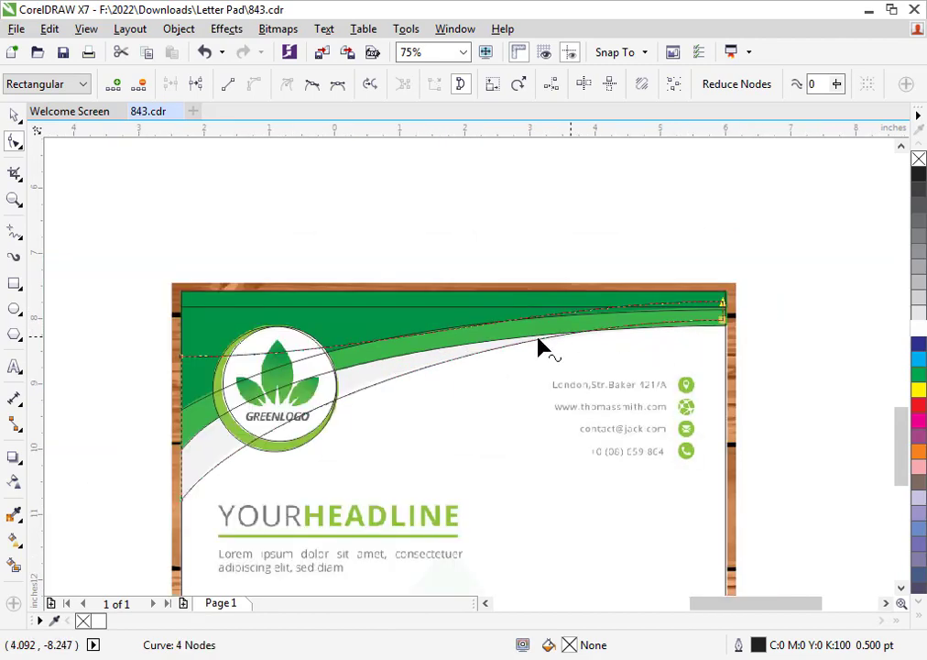
Step: Adjust the curve handle at the copy's lower-left node so its lower edge follows the grey band
scroll(243, 481, "up", 2)
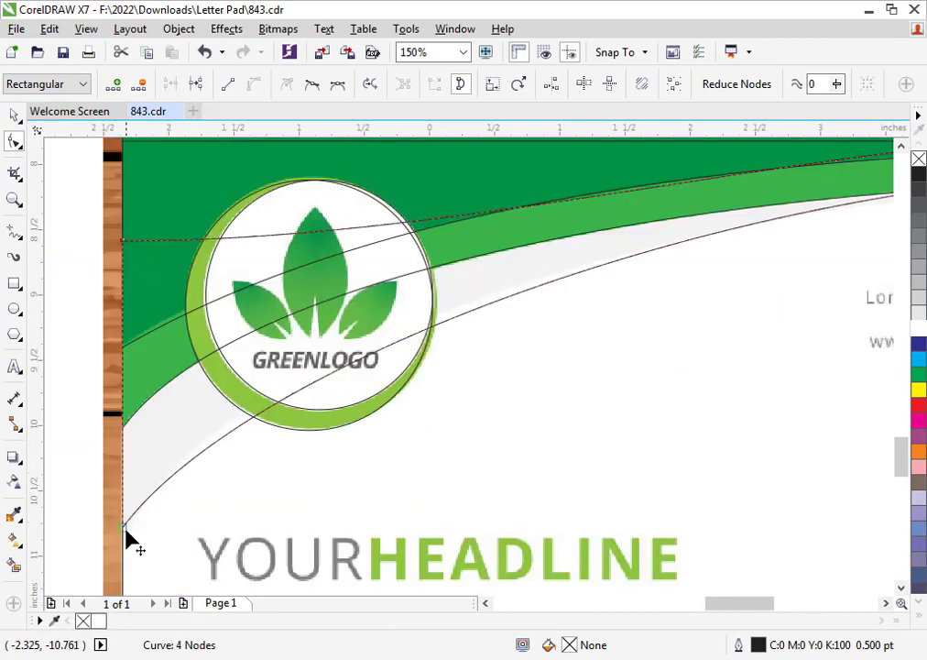
left_click(123, 530)
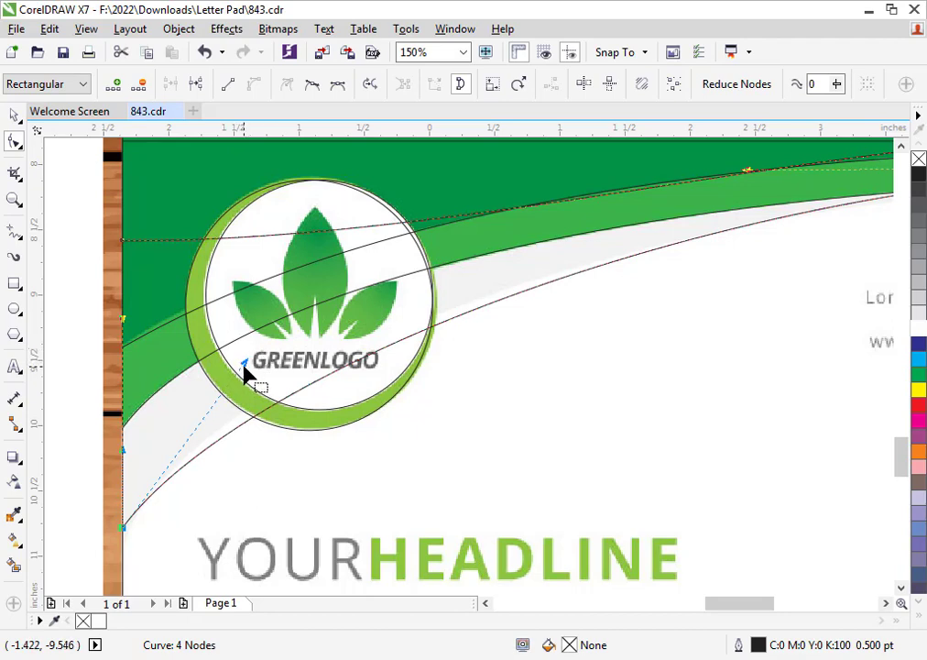
left_click_drag(244, 365, 228, 355)
key("space")
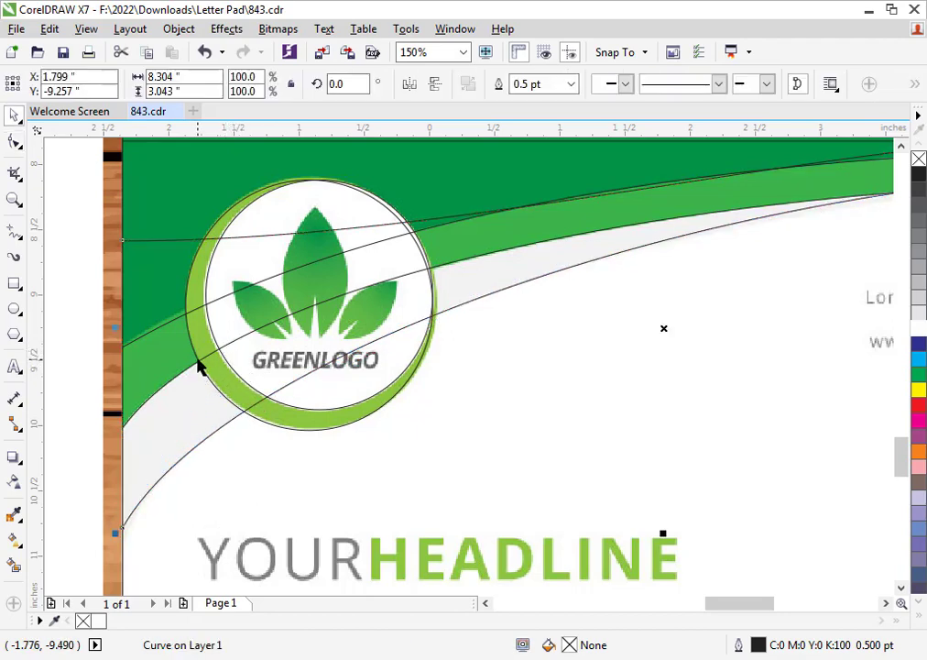
Step: Group the two logo circles and the three header wave shapes
scroll(198, 367, "down", 4)
scroll(267, 323, "down", 4)
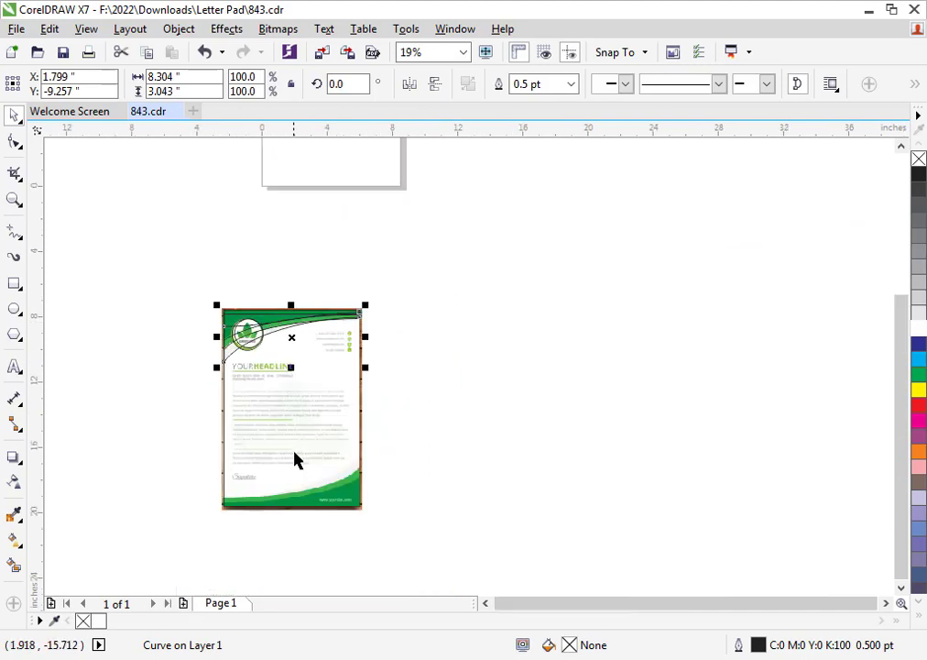
scroll(297, 476, "up", 4)
left_click(460, 260)
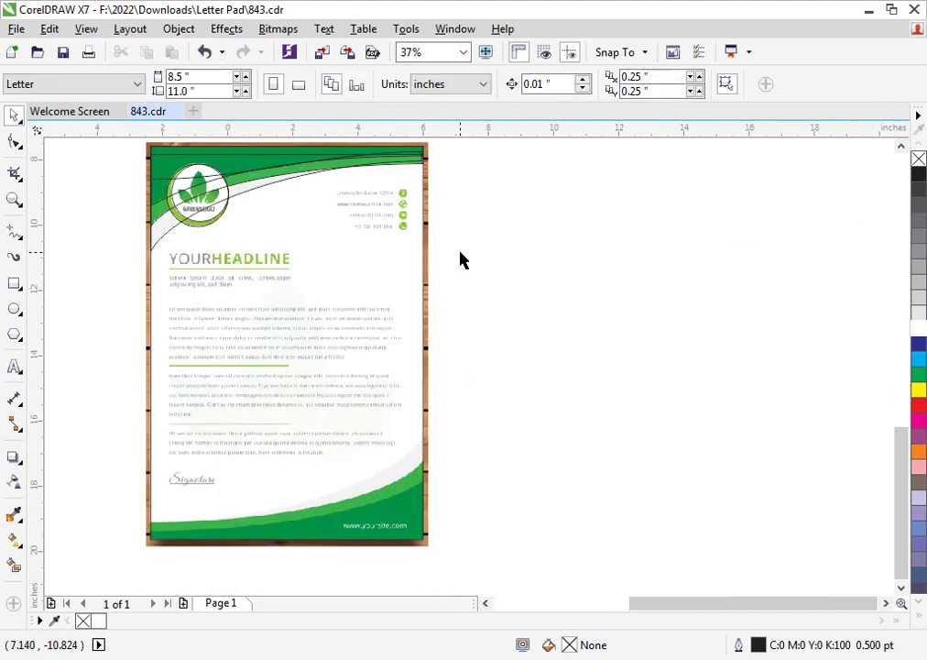
scroll(329, 278, "down", 2)
left_click_drag(219, 183, 399, 275)
key("ctrl+g")
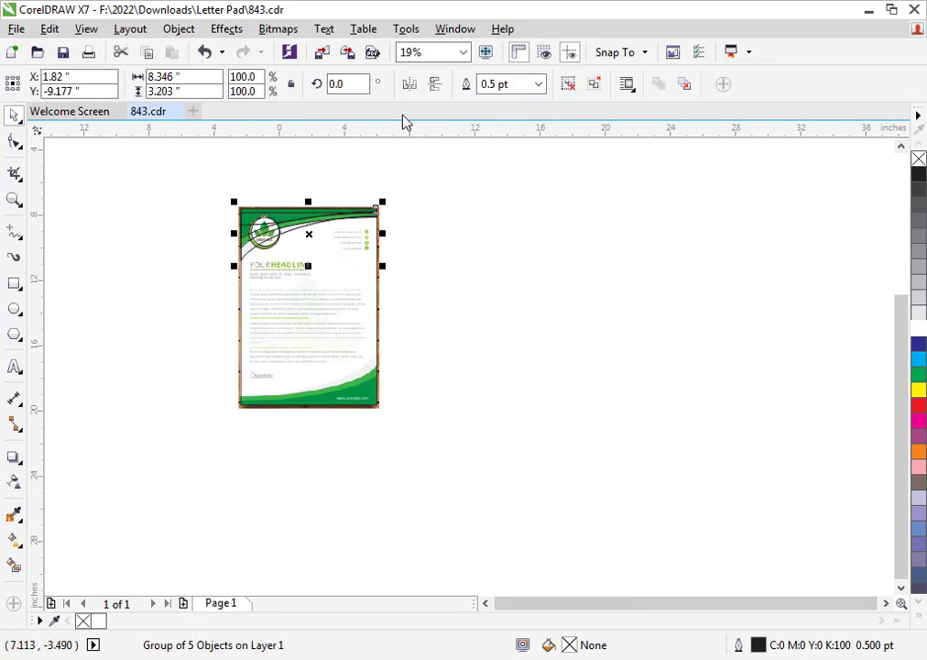
Step: Mirror a copy of the header group vertically and horizontally, and align it to the page outline's bottom edge
left_click(434, 86)
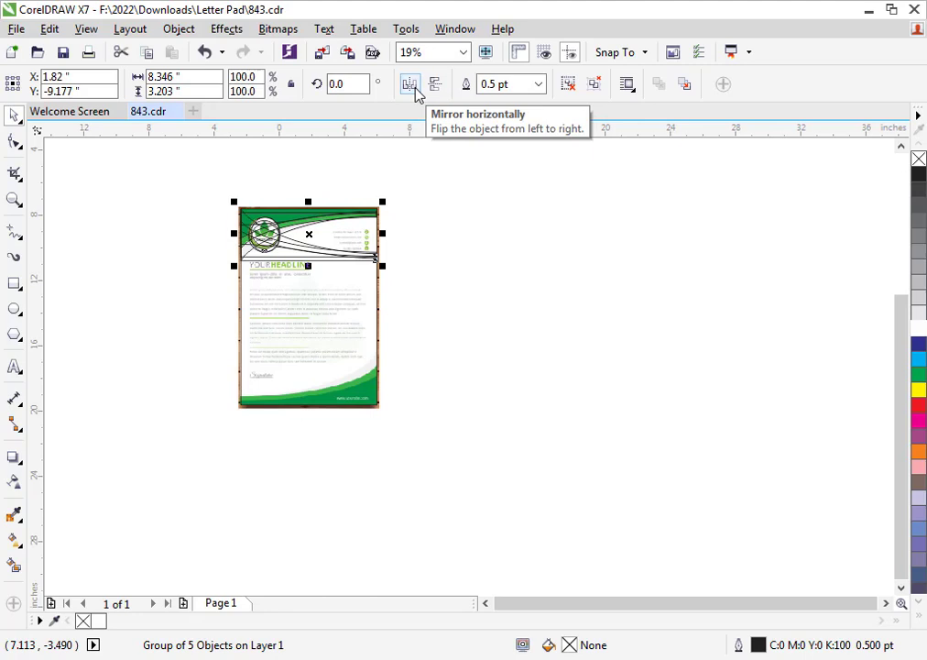
left_click(416, 89)
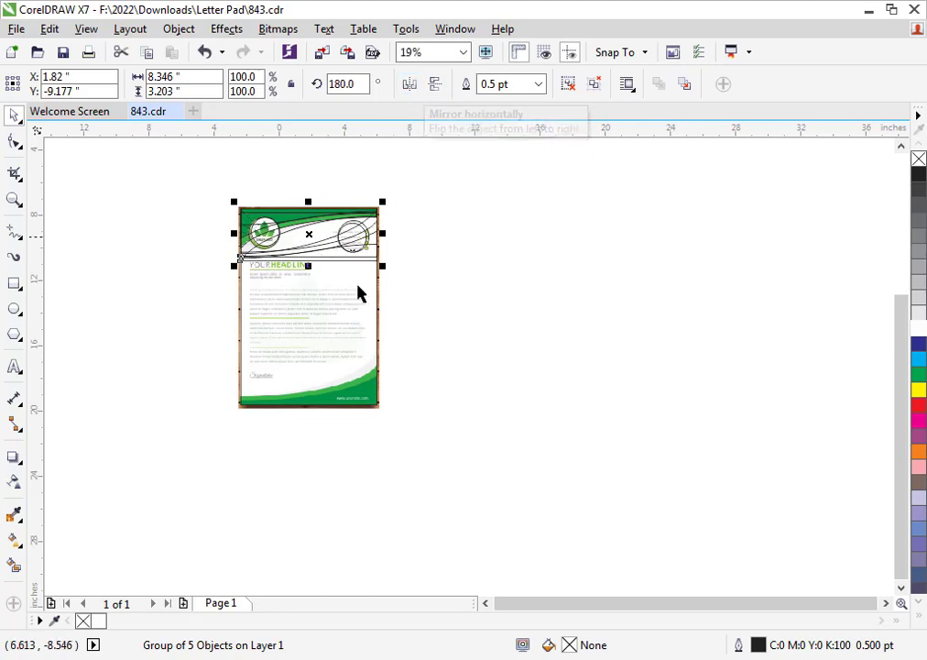
left_click(327, 393, "shift")
key("shift+b")
left_click(409, 246)
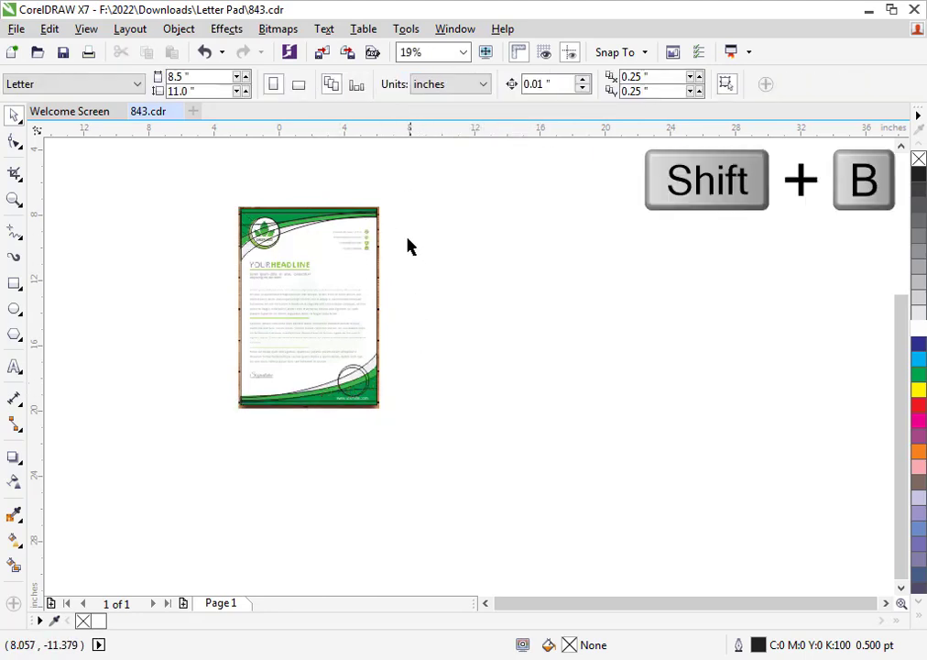
Step: Ungroup the mirrored footer copy and delete its two circles
scroll(367, 314, "up", 2)
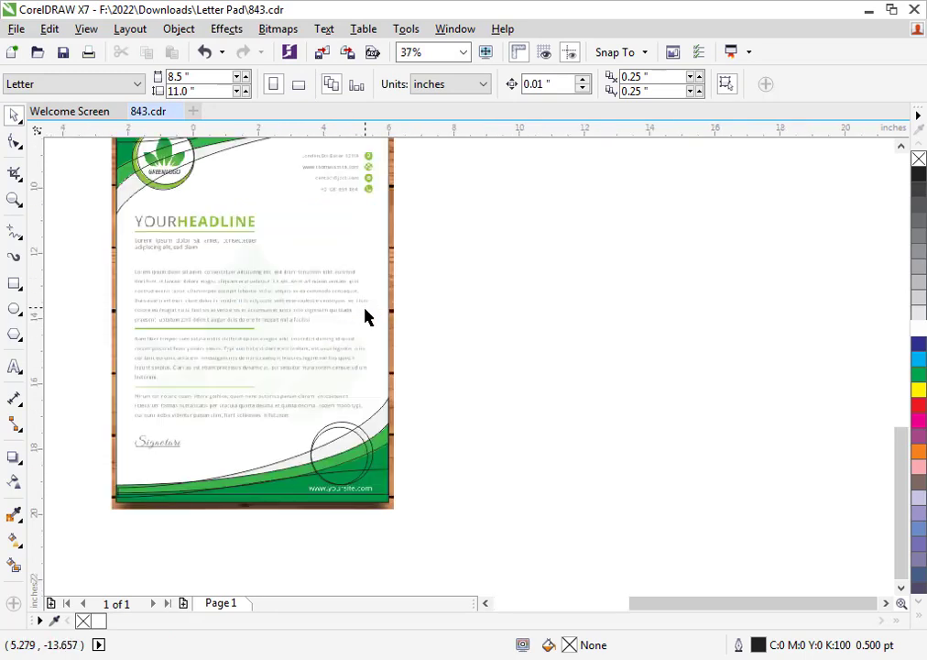
left_click(347, 436)
key("ctrl+u")
key("ctrl+u")
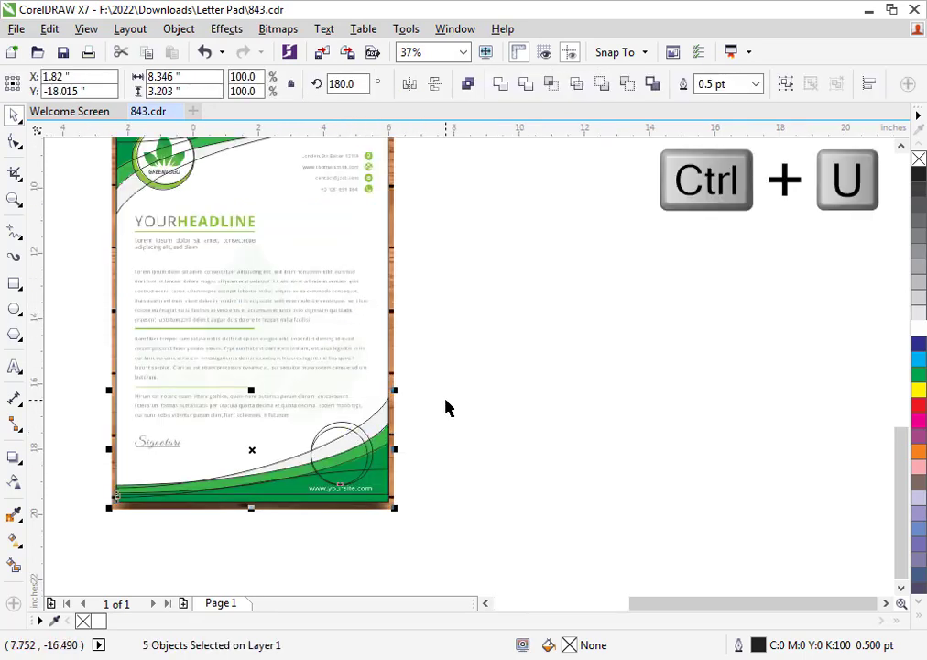
left_click(408, 410)
left_click_drag(437, 391, 288, 496)
key("Delete")
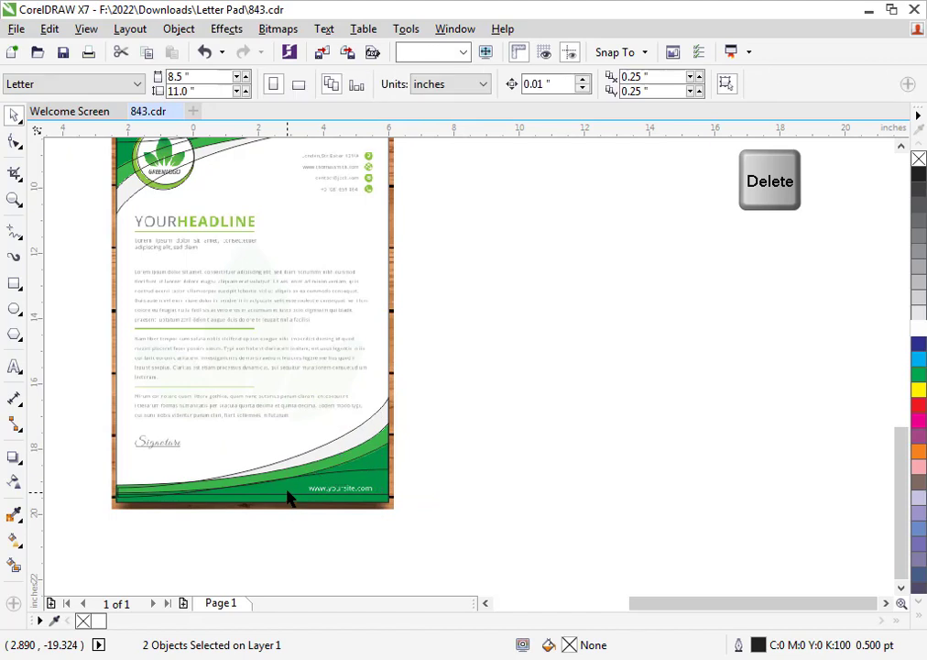
Step: Move all the traced outline shapes together about 9 in to the right, clear of the reference bitmap
scroll(260, 439, "down", 3)
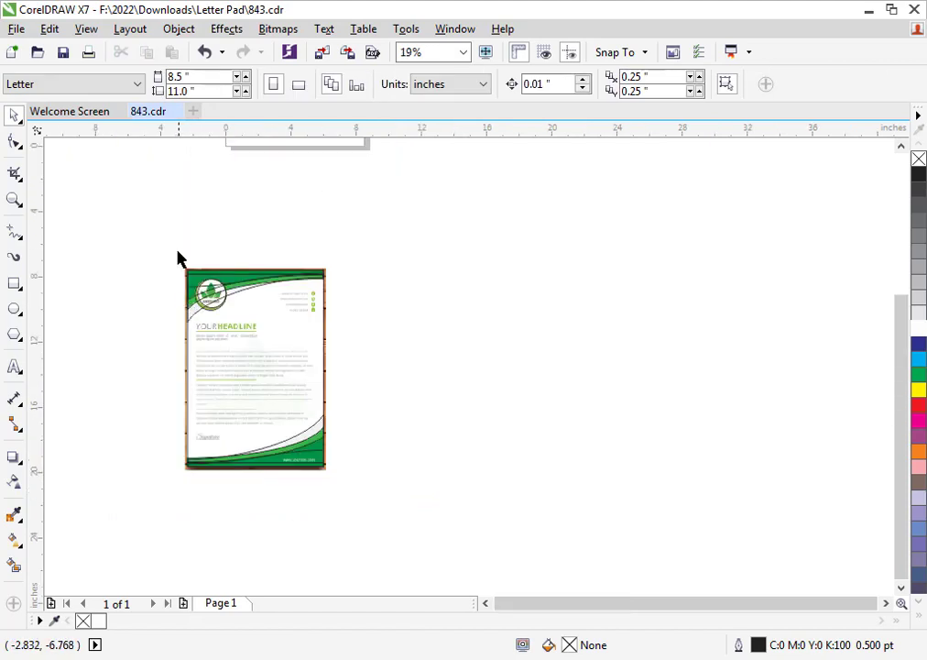
left_click_drag(263, 390, 424, 381)
left_click(506, 280)
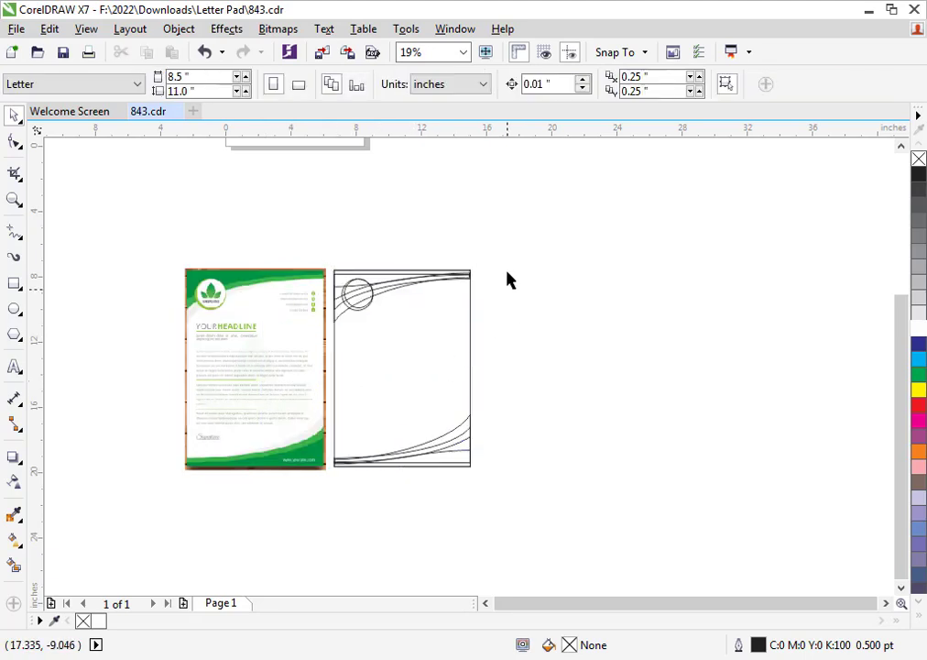
Step: Sample the dark green from the reference header and fill the traced header's top wave shape with it
left_click_drag(507, 238, 152, 525)
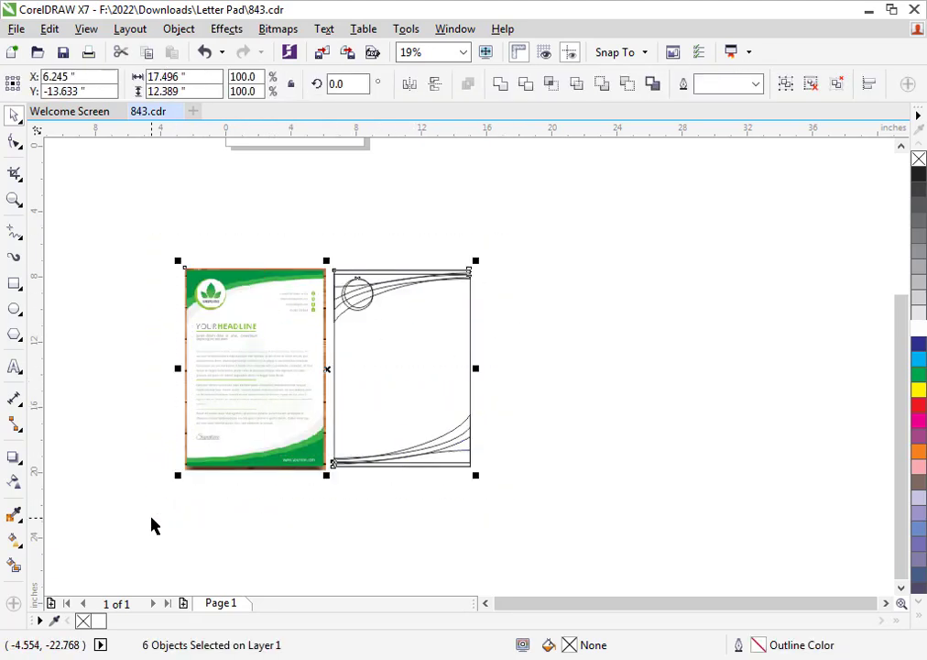
key("shift+F2")
left_click(669, 453)
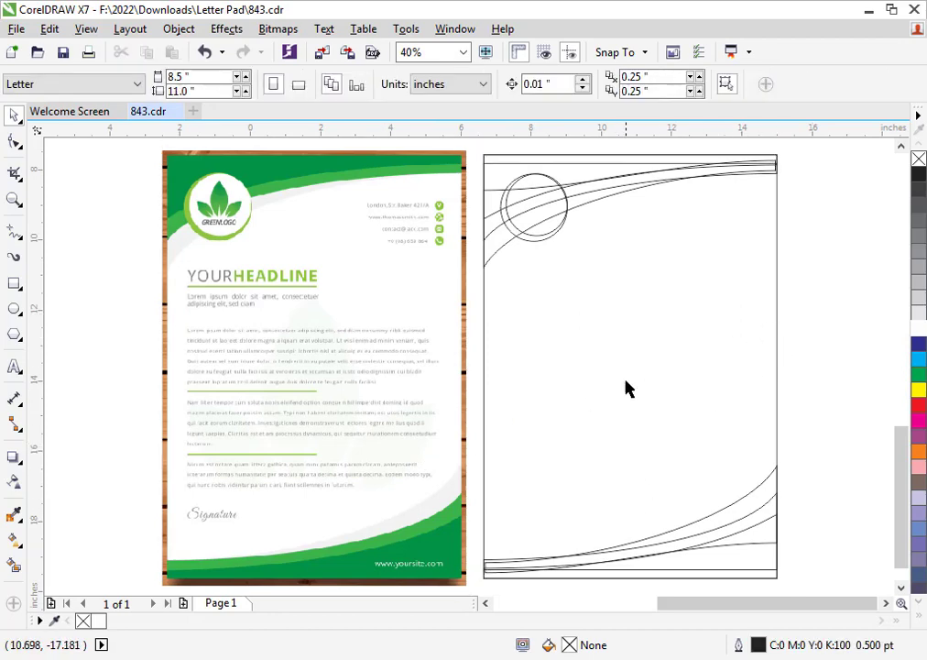
left_click(15, 521)
left_click(289, 161)
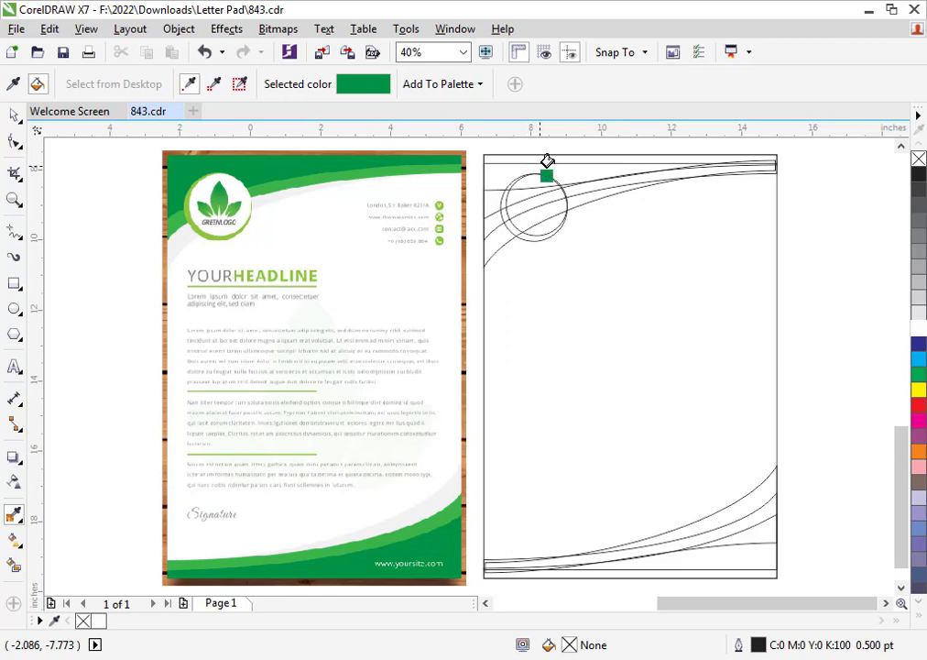
scroll(542, 139, "up", 3)
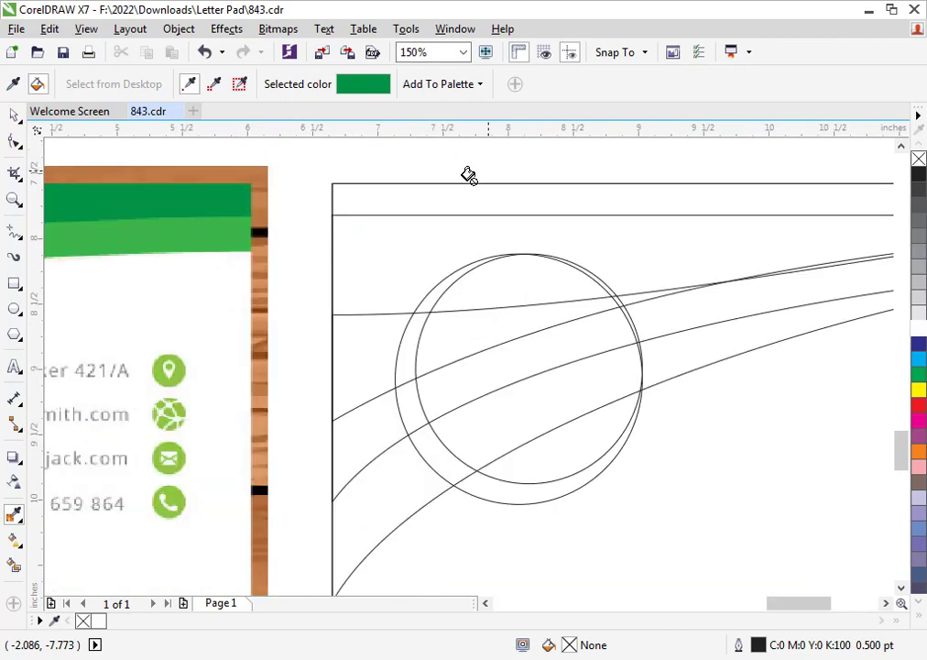
left_click(417, 190)
scroll(426, 191, "down", 1)
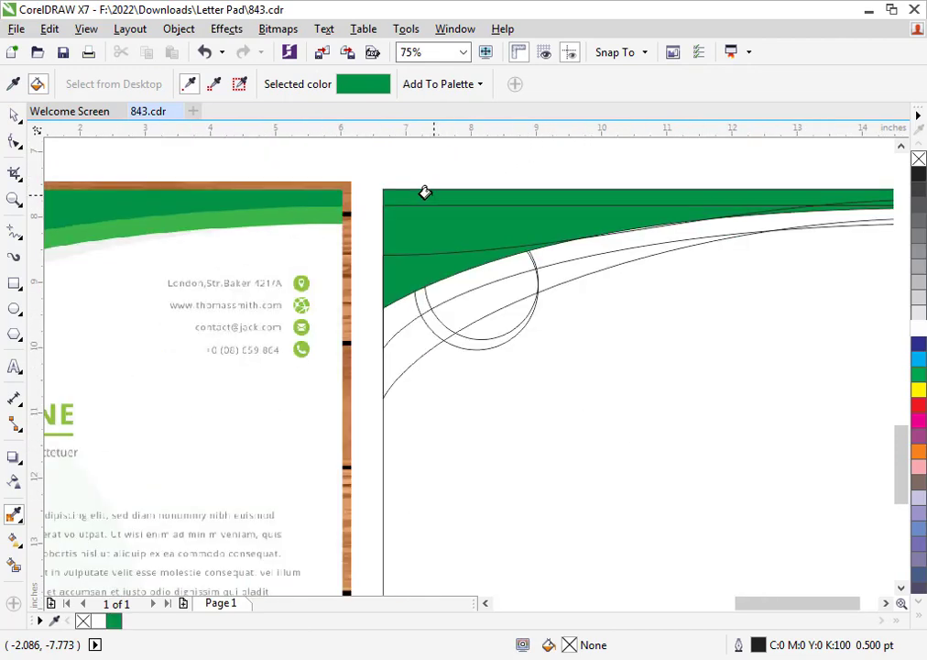
Step: Try to fill the traced header's light green band with the light green sampled from the reference, and undo the fill
scroll(307, 259, "down", 1)
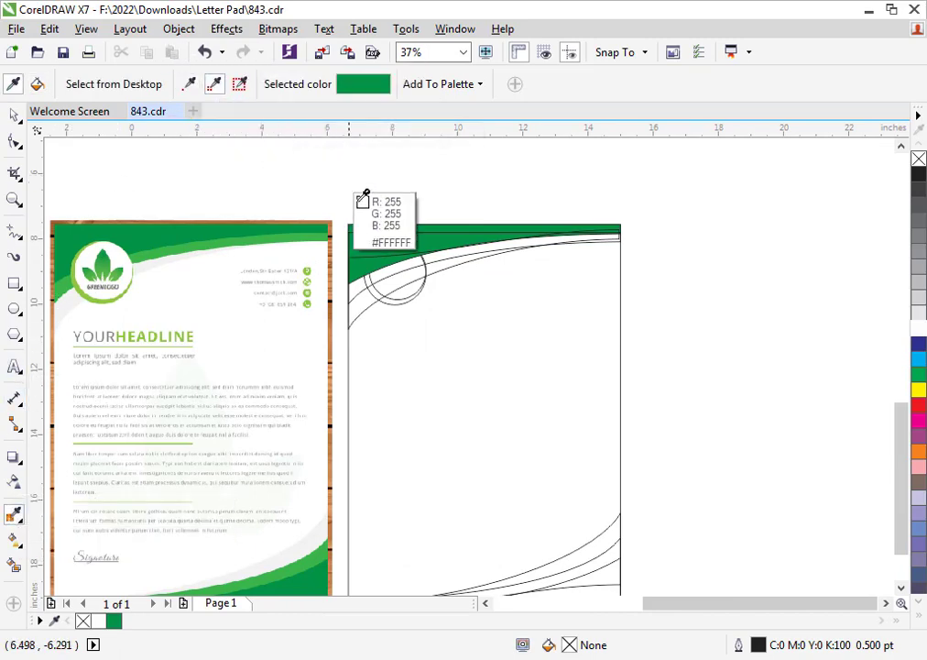
scroll(371, 203, "up", 1)
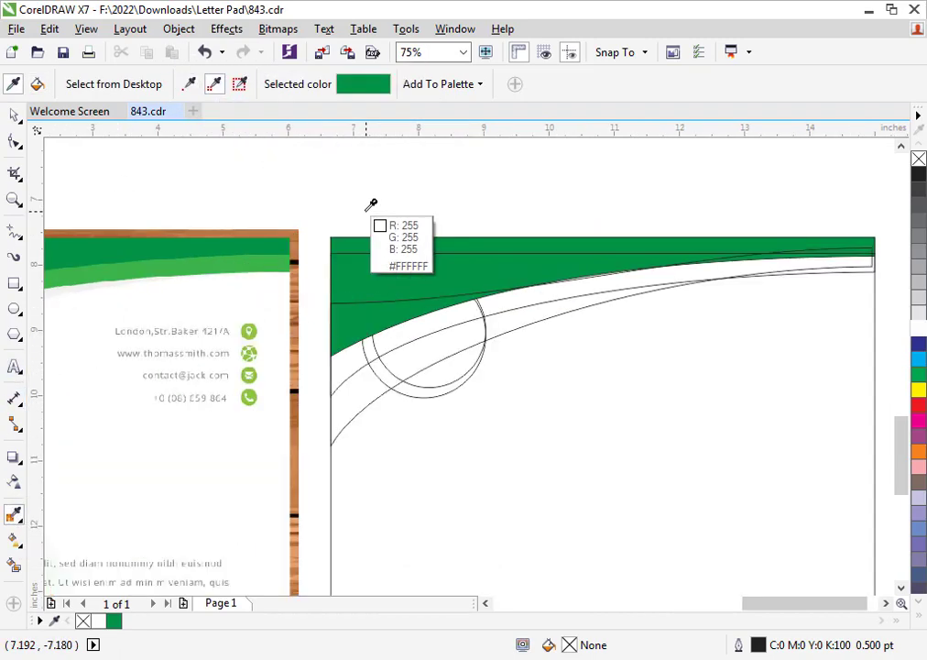
left_click(286, 259)
scroll(356, 369, "up", 2)
left_click(273, 315)
scroll(273, 315, "down", 2)
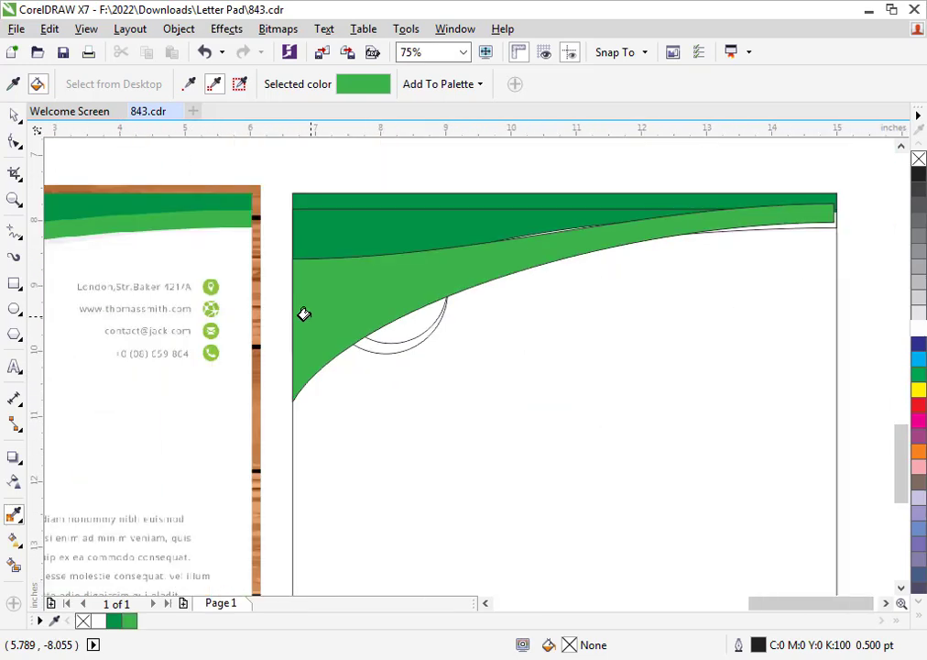
key("ctrl+z")
Step: Move the header group down about 1.2 in within the page outline
key("space")
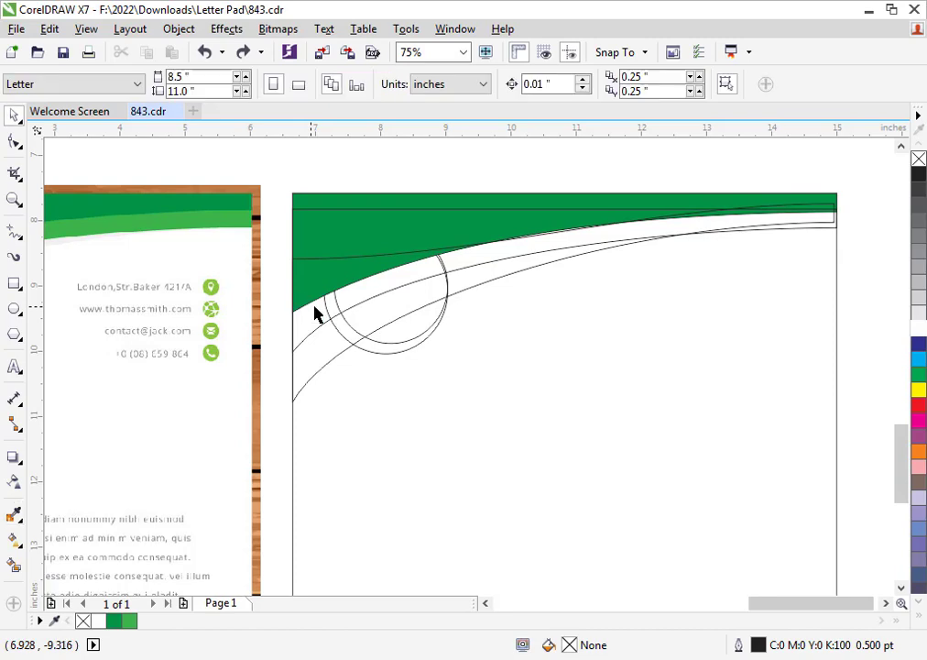
left_click_drag(314, 329, 317, 408)
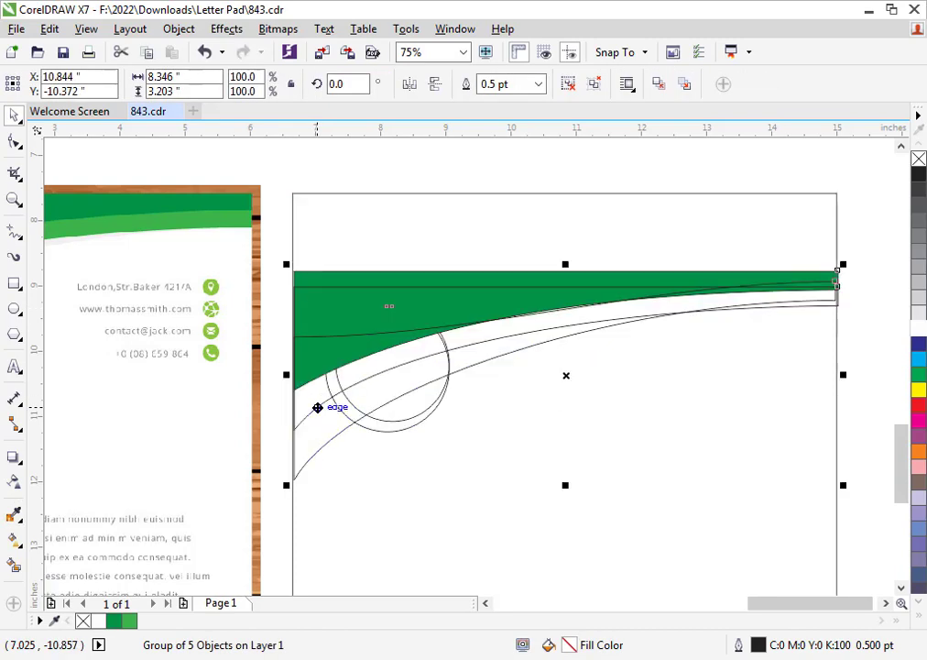
Step: Undo the header group's last move and ungroup its shapes
key("ctrl+z")
key("ctrl+u")
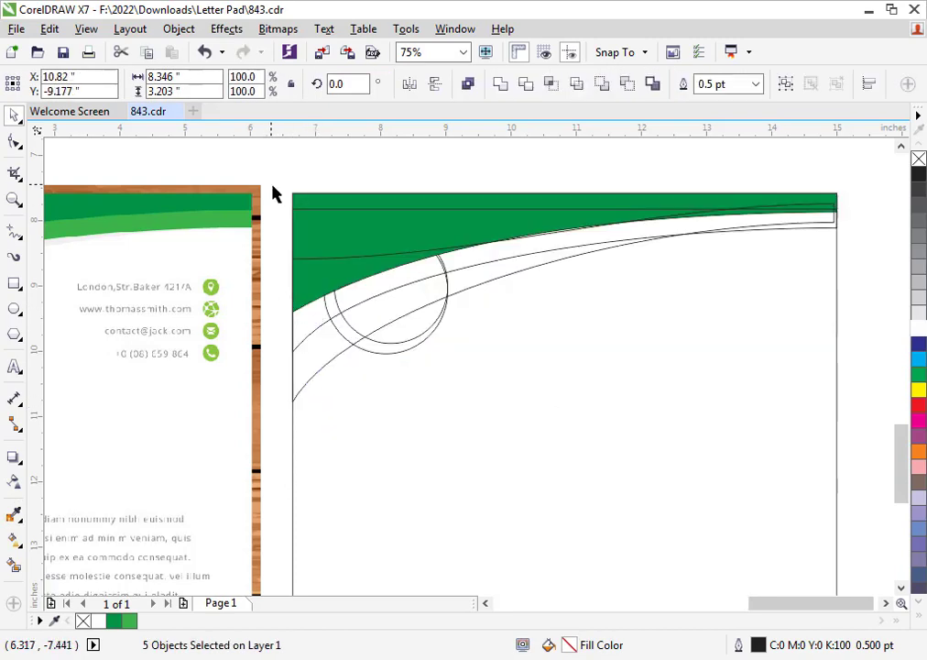
left_click(271, 192)
left_click(312, 317)
left_click_drag(313, 317, 289, 368)
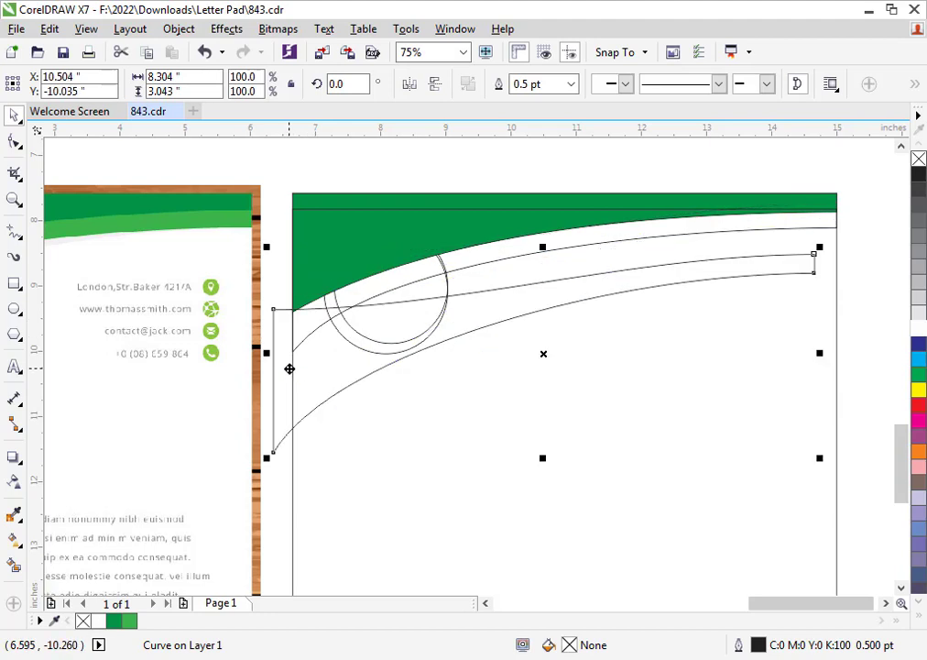
key("ctrl+z")
Step: Fill the header's middle wave band with the light green #3AB54B from the document colours
left_click(306, 328)
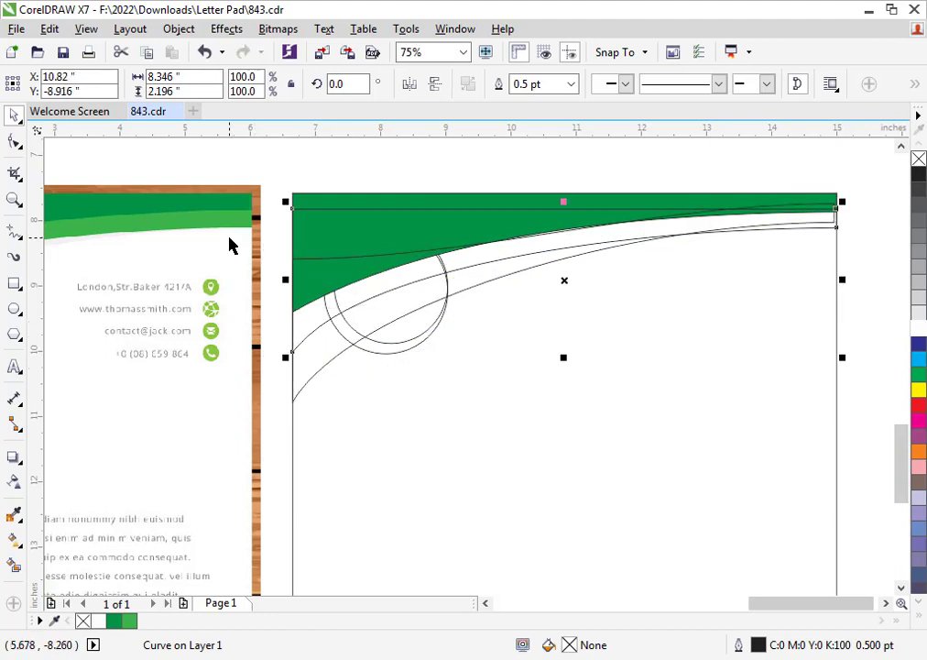
left_click(129, 621)
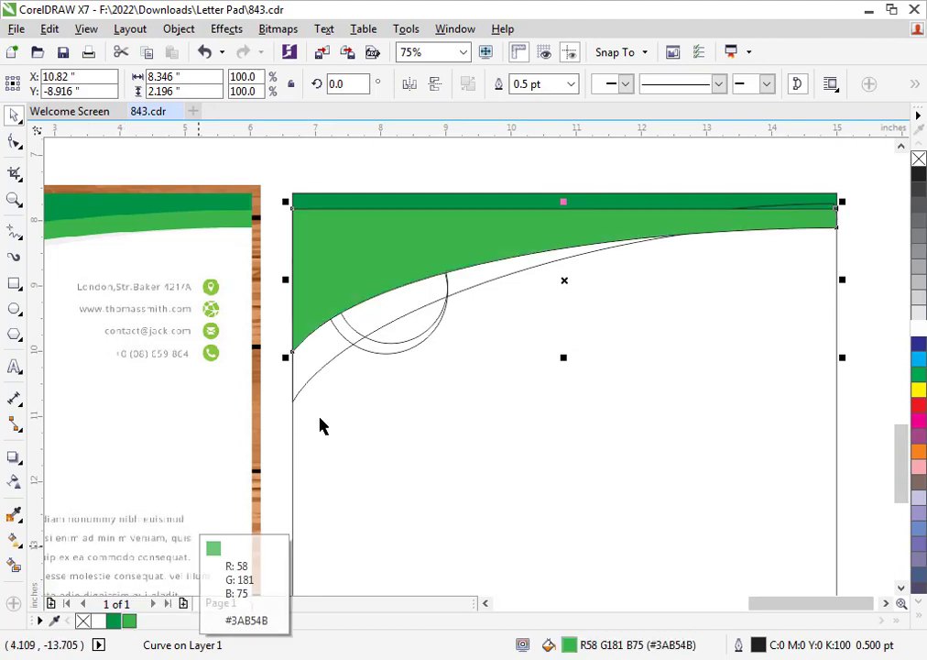
Step: Sample the light grey #F2F2F2 from the reference header's shadow wave and fill the lowest traced header wave with it
left_click(323, 359)
scroll(289, 302, "down", 2)
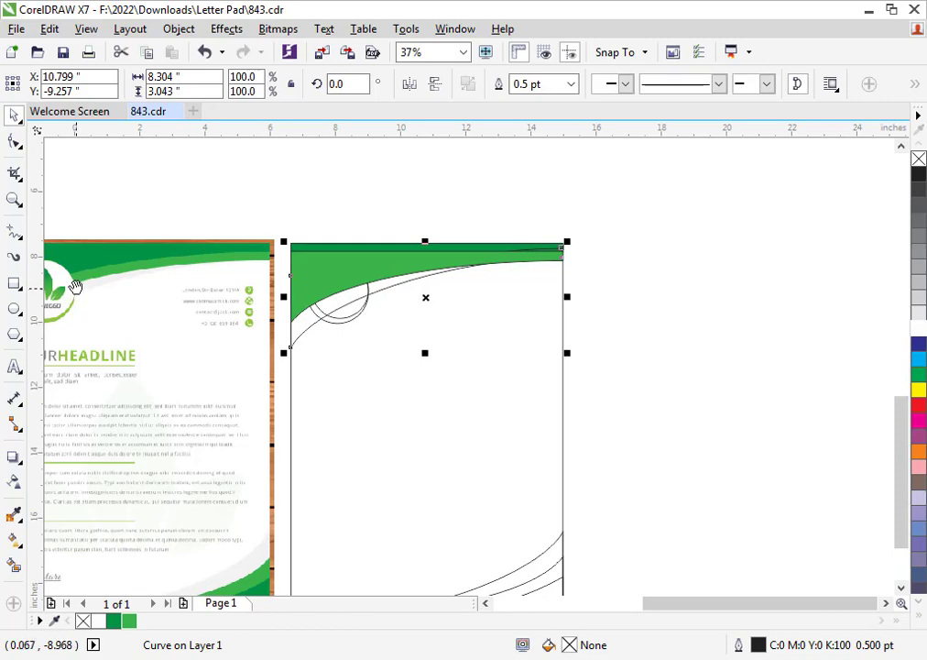
scroll(76, 290, "up", 2)
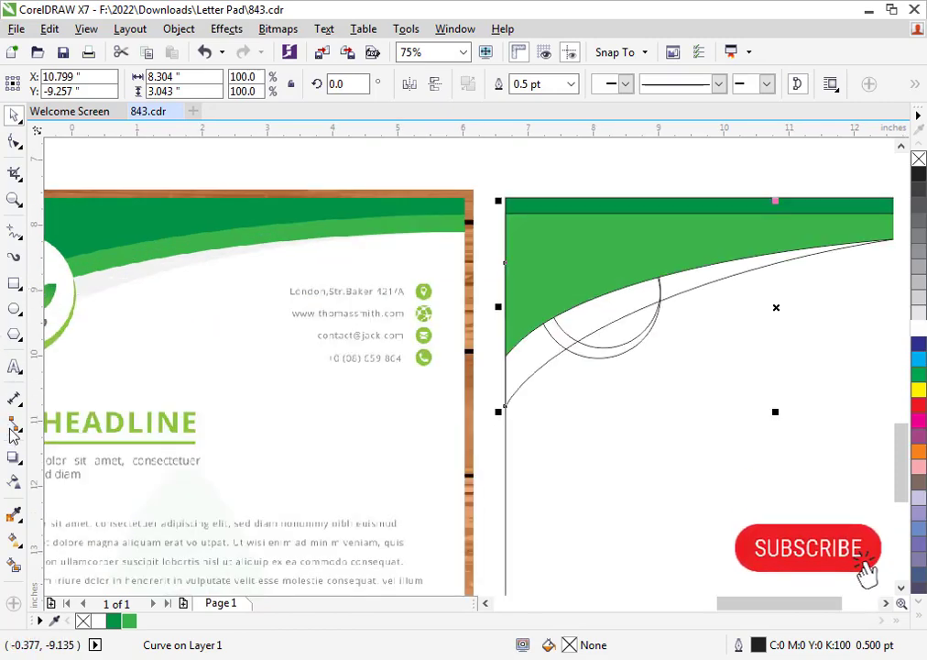
left_click(14, 515)
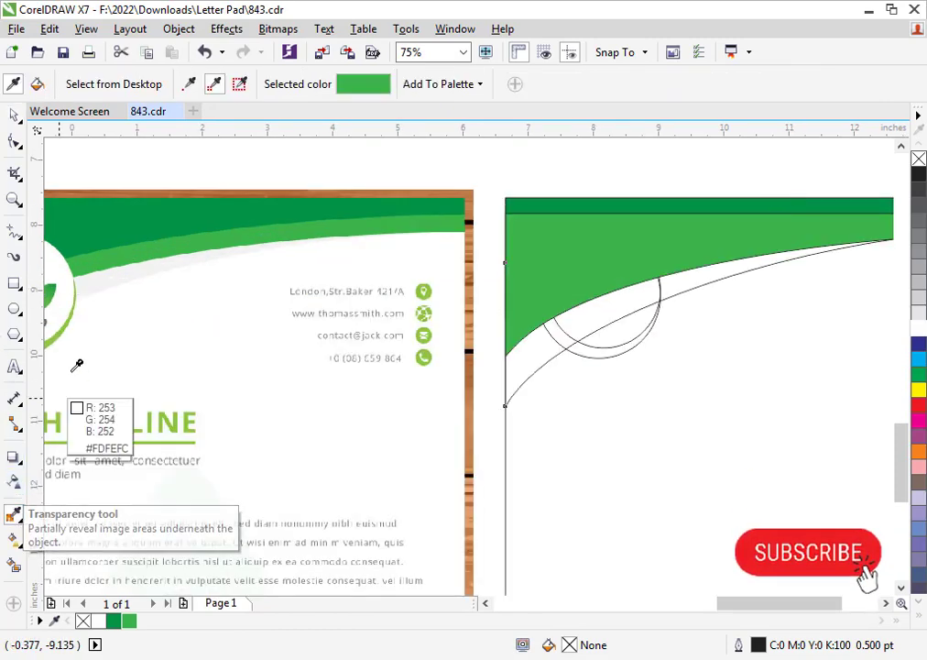
left_click(95, 275)
left_click(514, 376)
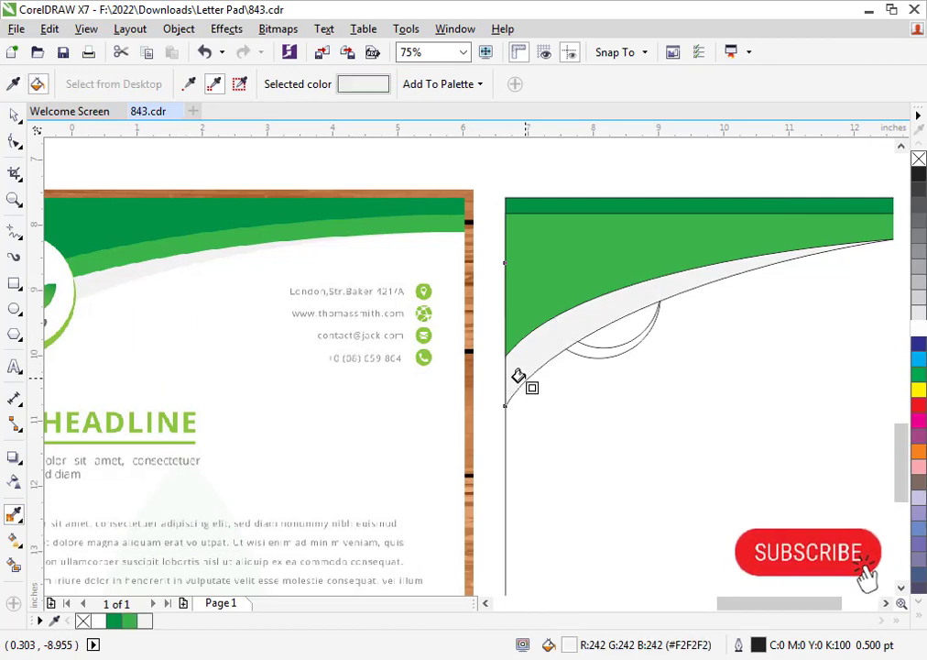
key("space")
Step: Remove the outlines from the grey, light green and dark green header waves
scroll(480, 348, "down", 2)
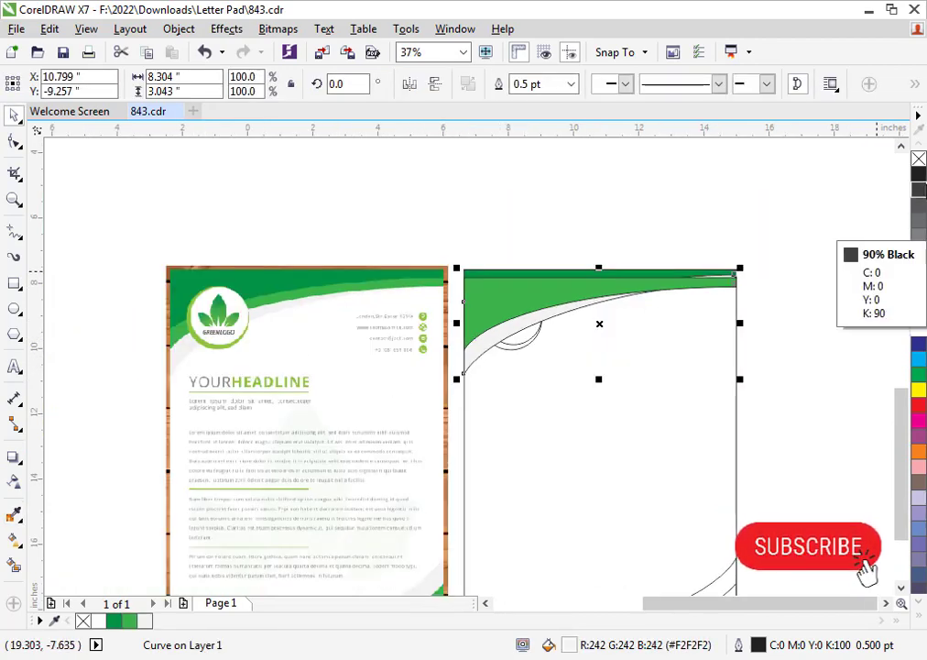
right_click(919, 158)
scroll(733, 275, "up", 2)
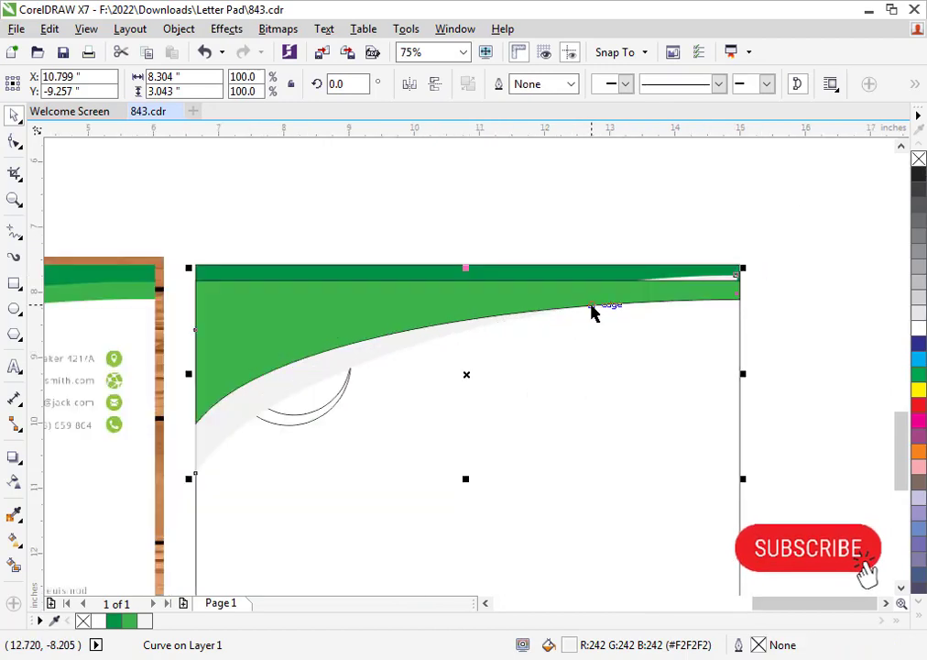
left_click(592, 301)
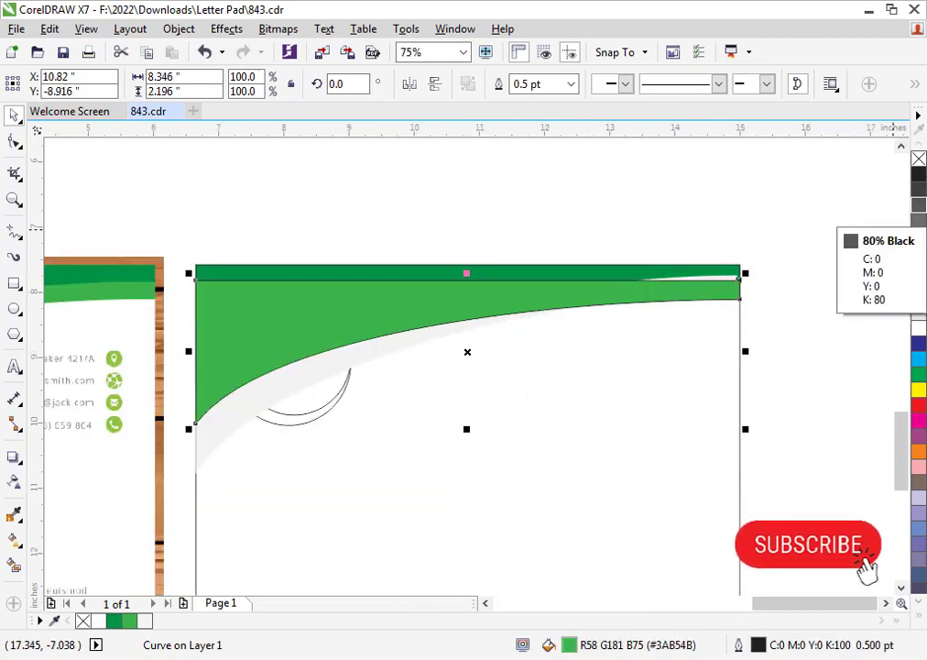
right_click(919, 159)
left_click(662, 273)
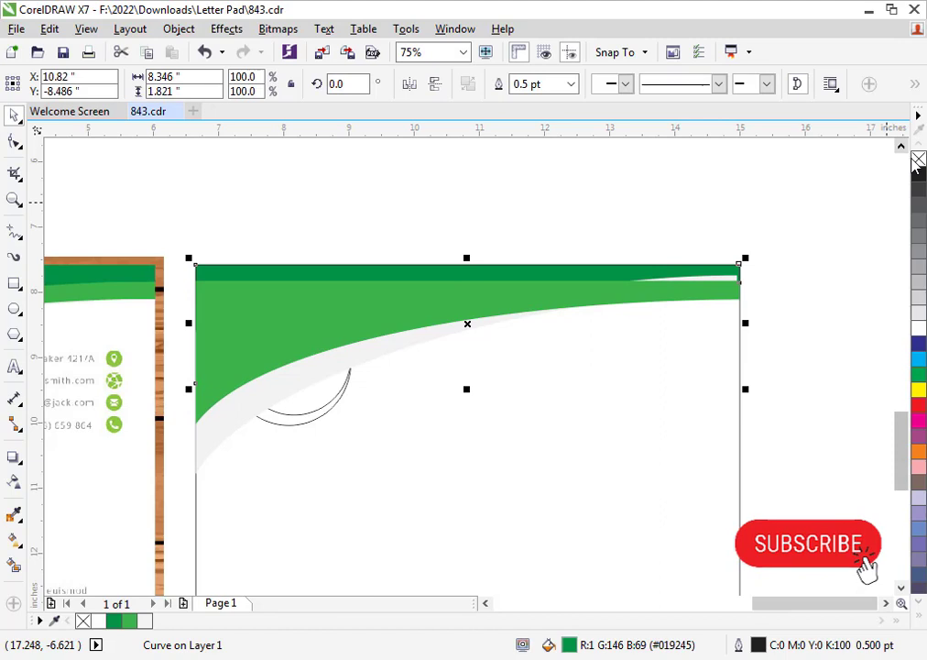
right_click(918, 158)
Step: Bring the dark green wave to the front, and bring the two logo circles in front of it
key("shift+Page_Up")
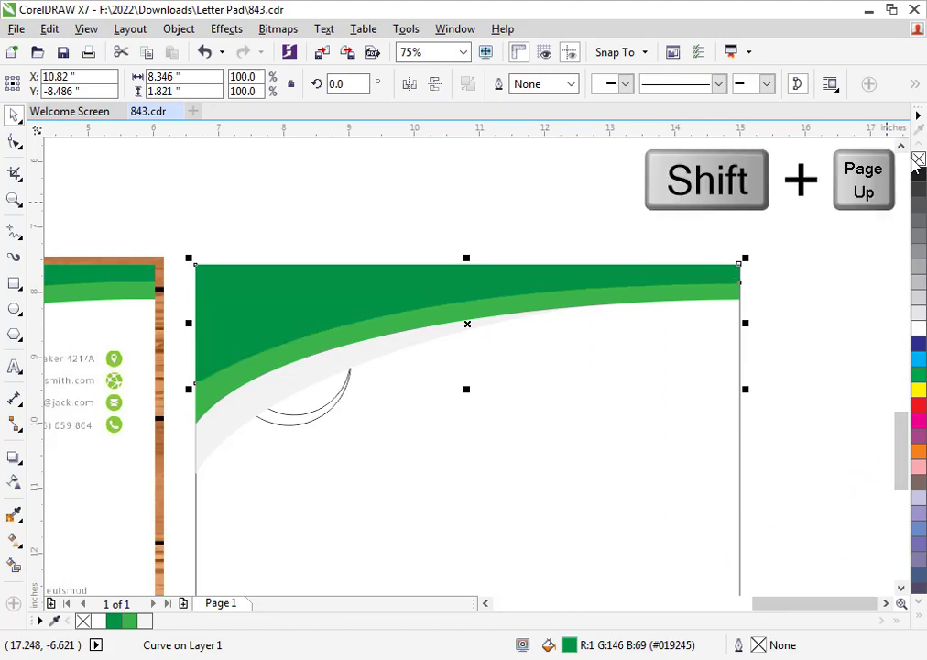
left_click(619, 257)
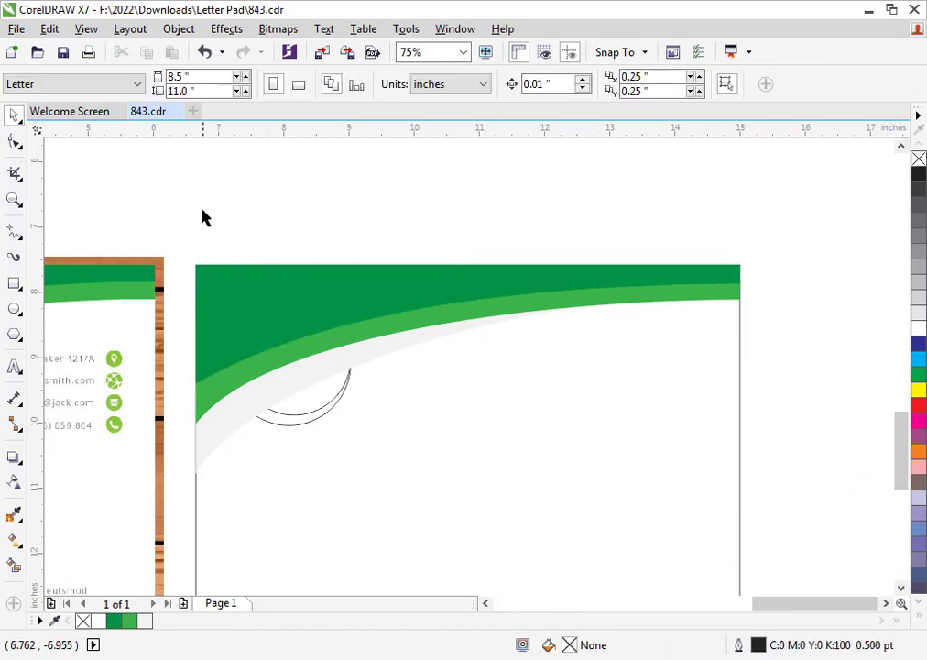
left_click_drag(348, 421, 359, 433)
key("shift+Page_Up")
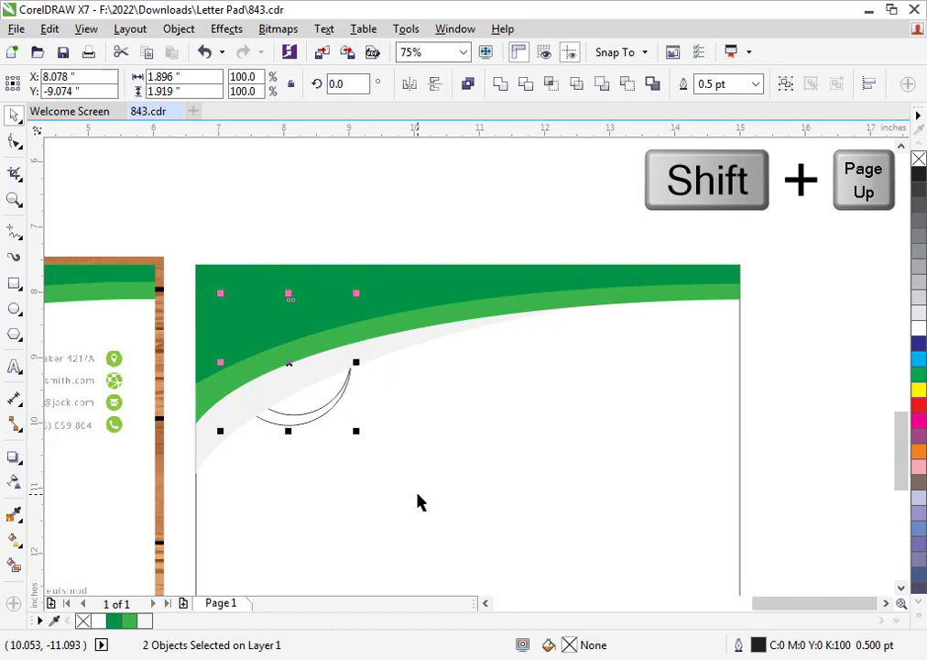
left_click(382, 180)
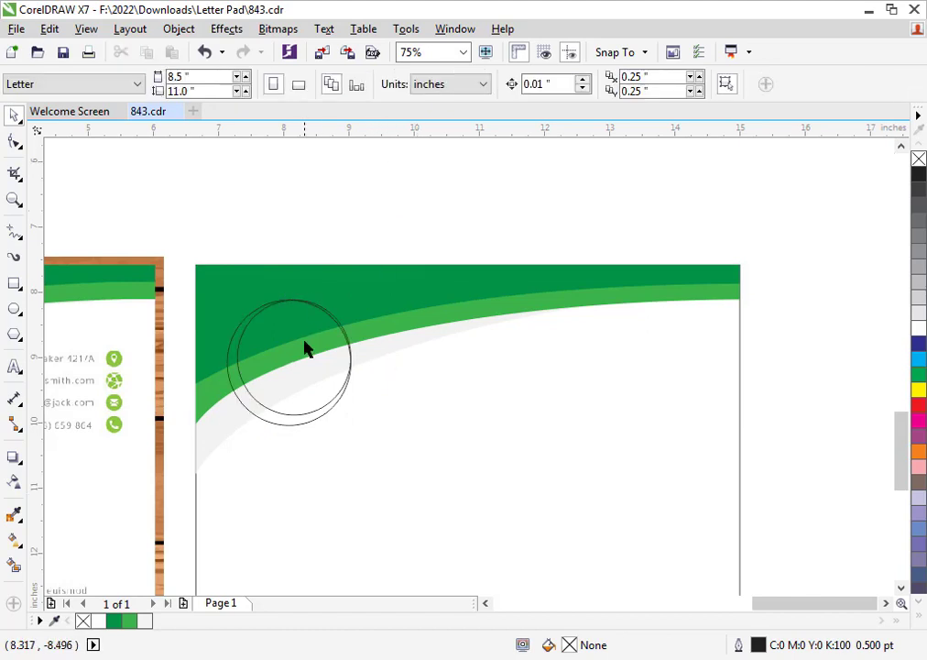
Step: Fill the larger logo circle with the light green #3AB54B, keeping its original position
left_click(315, 348)
left_click_drag(318, 361, 348, 358)
key("ctrl+z")
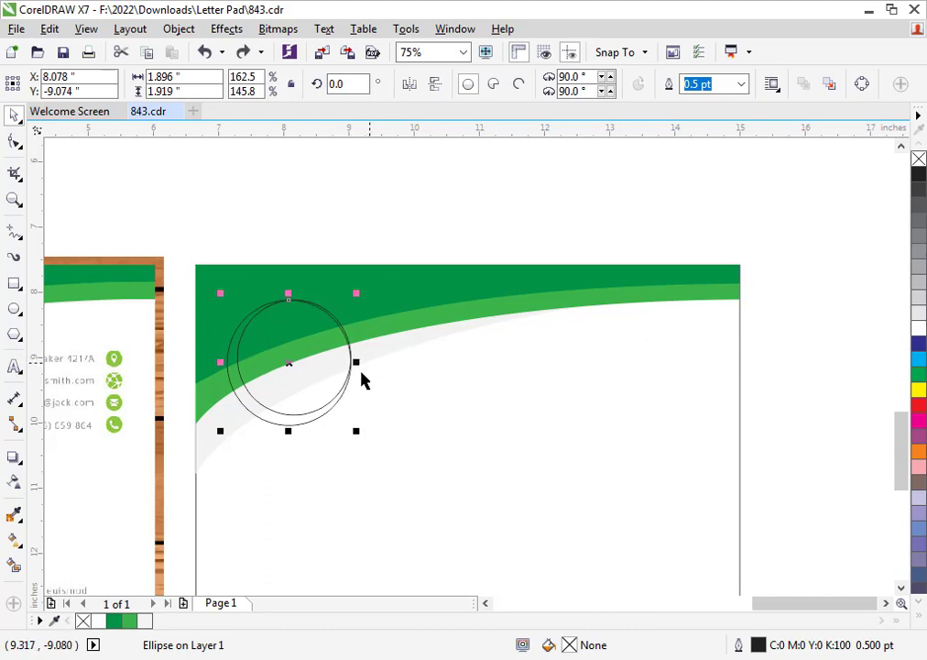
left_click(134, 623)
key("Escape")
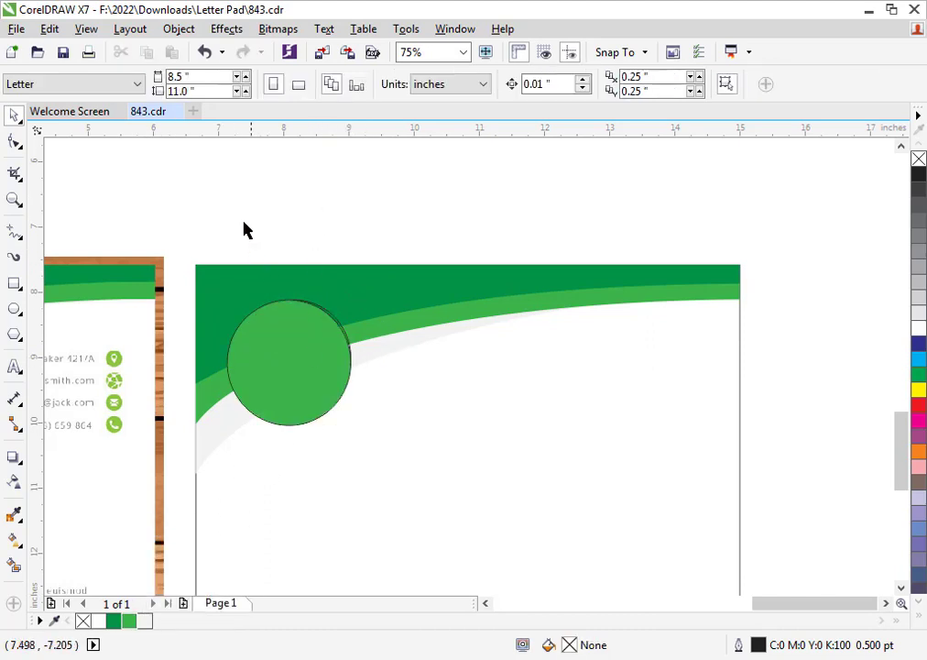
Step: Switch to the Simple Wireframe view and fill the smaller inner circle with white
left_click_drag(243, 221, 382, 499)
left_click(86, 28)
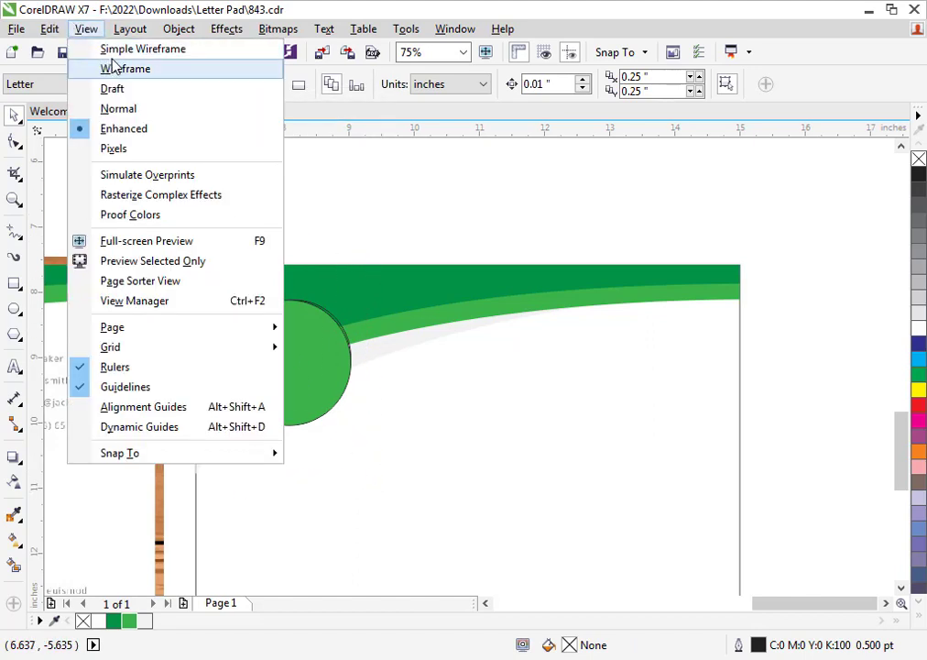
left_click(129, 48)
left_click_drag(227, 191, 362, 455)
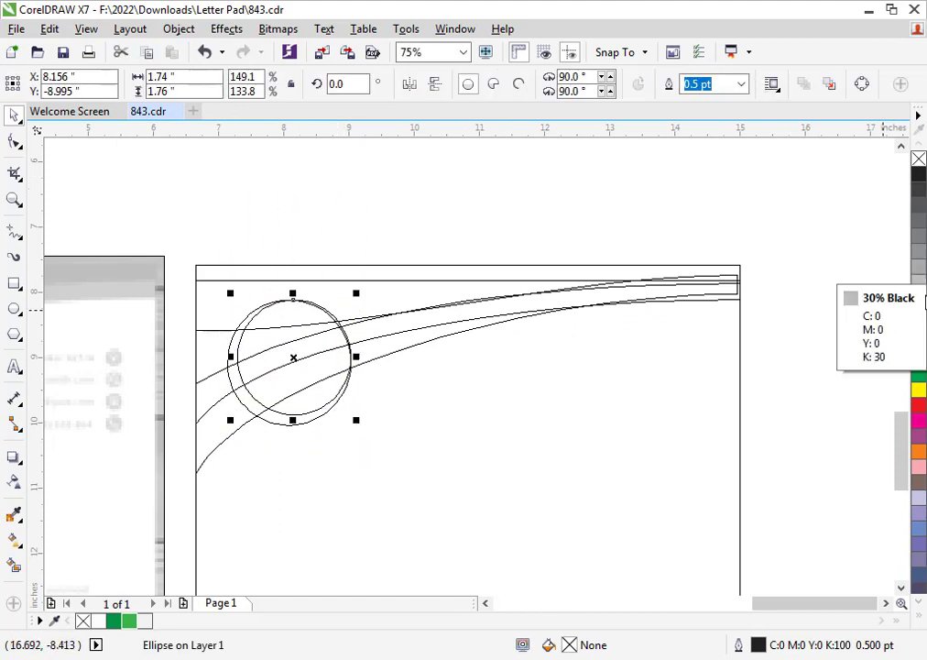
left_click(918, 328)
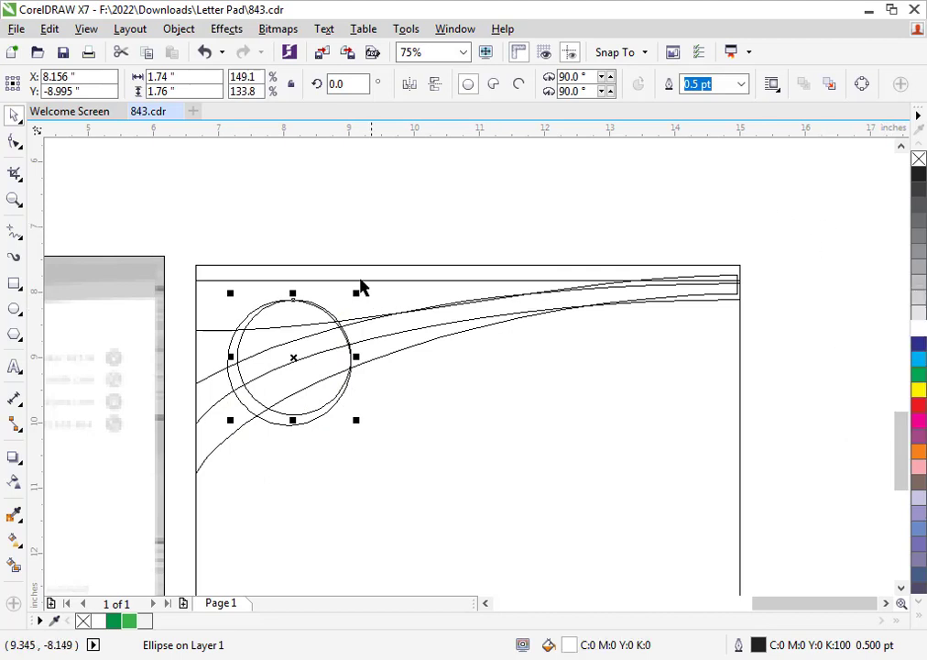
Step: Remove the outlines from both logo circles and return to the Enhanced view
left_click_drag(396, 185, 205, 480)
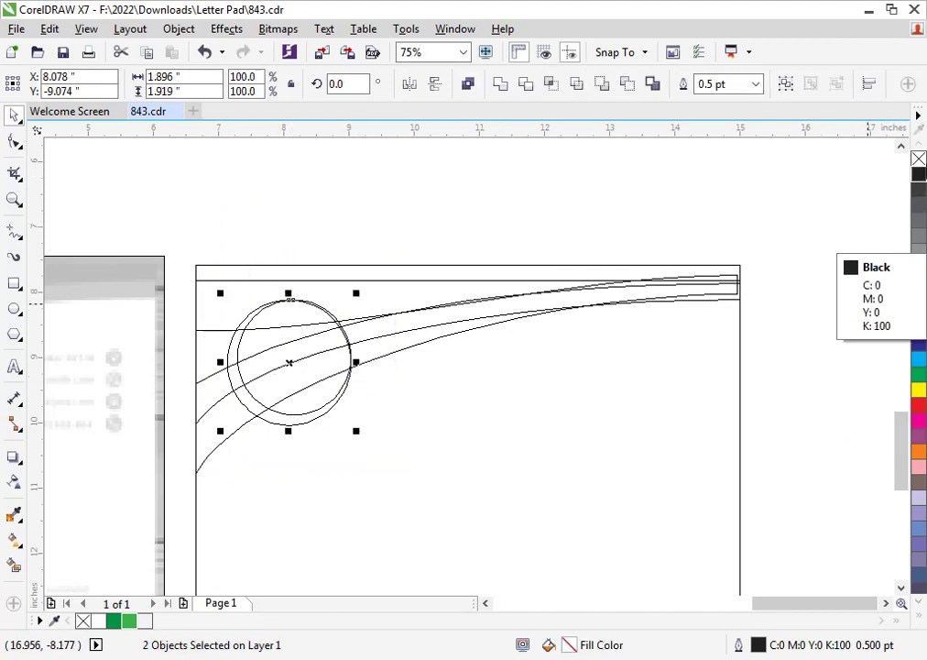
left_click(86, 29)
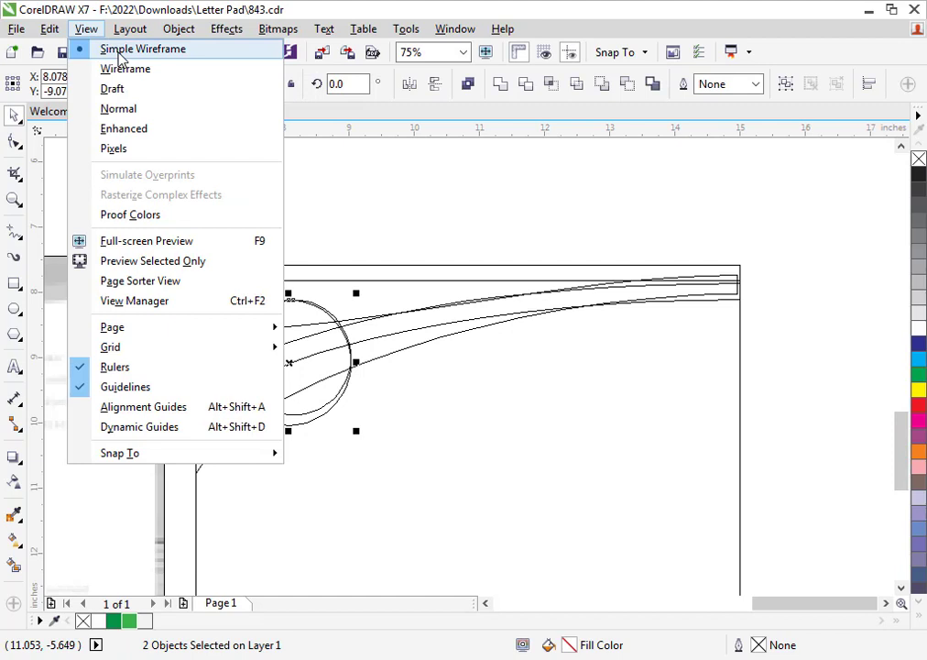
left_click(139, 129)
left_click(384, 228)
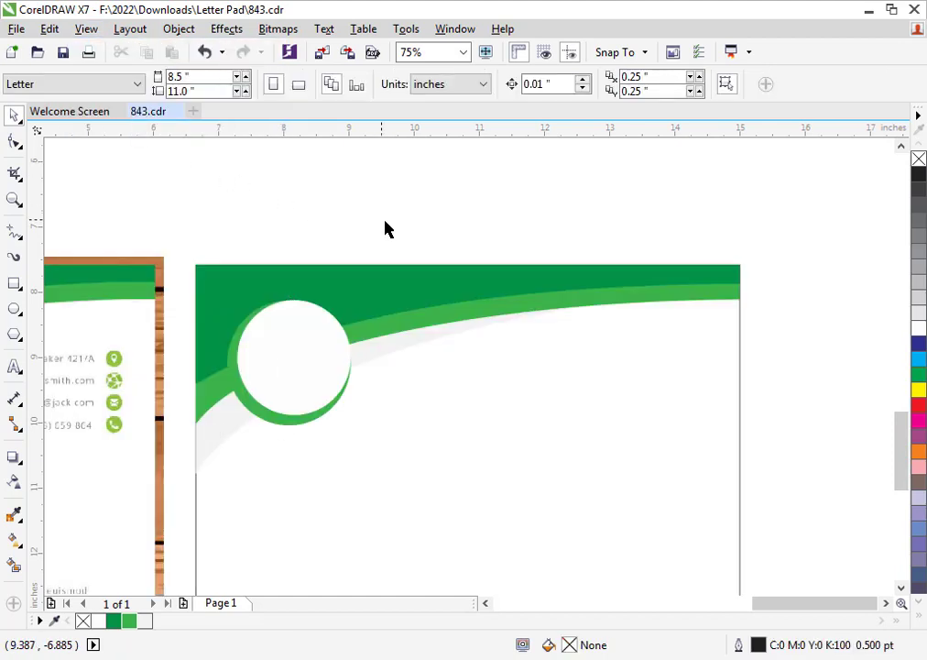
Step: Delete the traced footer wave outlines at the bottom of the page outline
scroll(384, 228, "down", 1)
left_click_drag(477, 309, 276, 595)
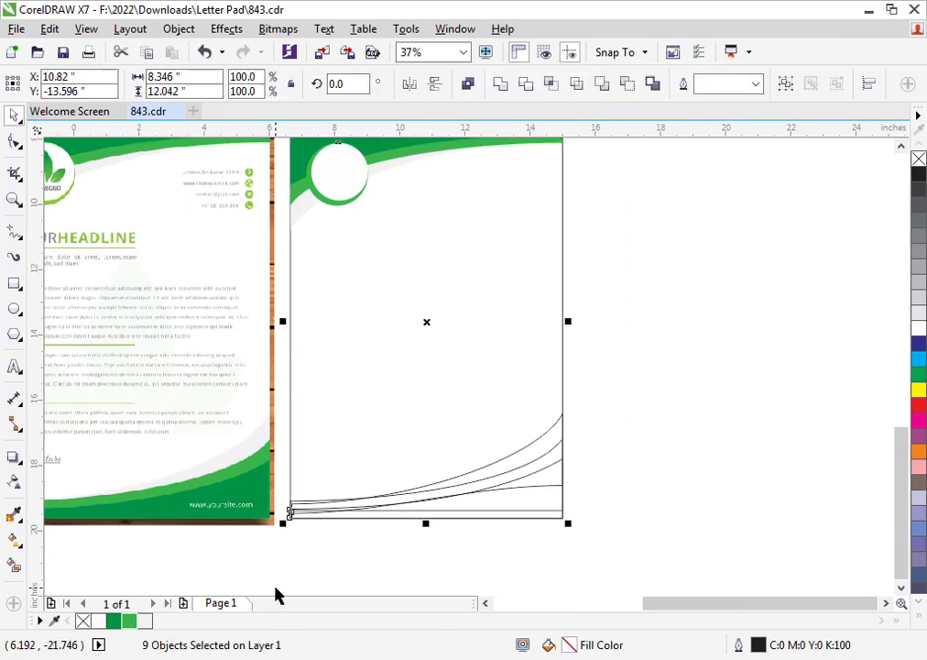
scroll(463, 554, "up", 1)
left_click(671, 463)
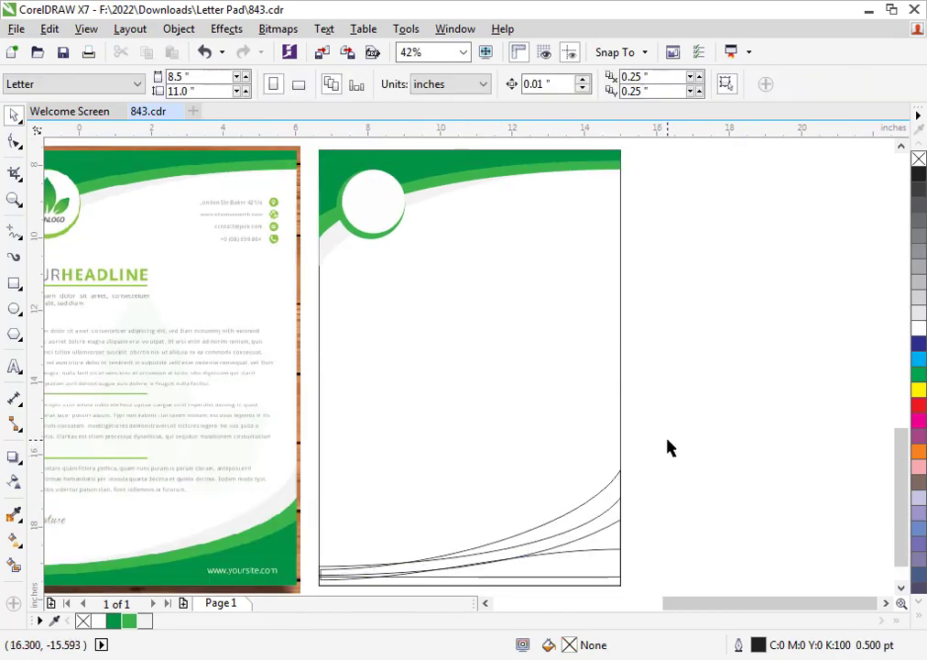
left_click_drag(666, 445, 308, 601)
key("Delete")
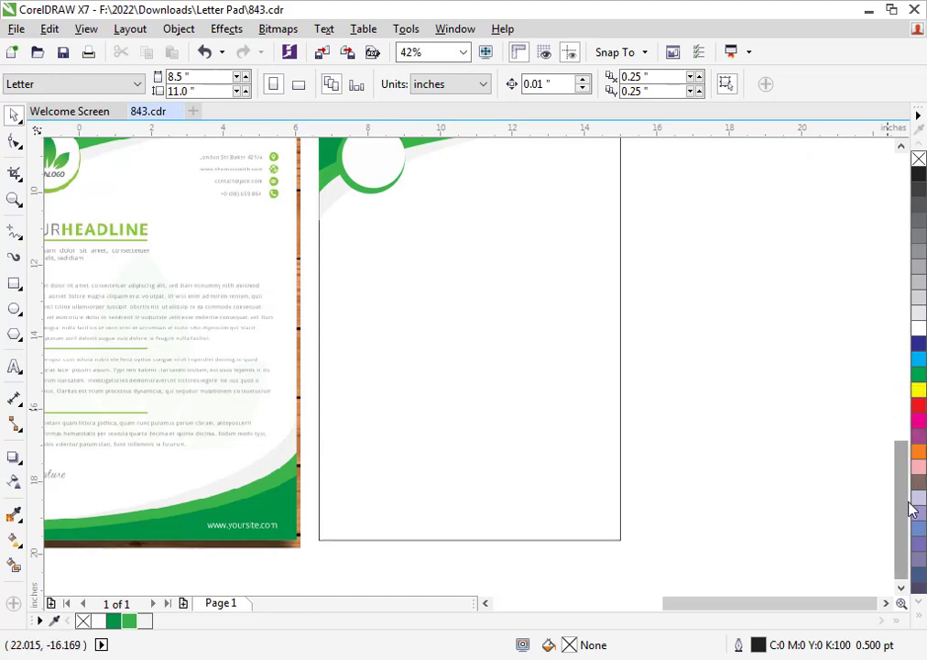
Step: Group the five header shapes and make a copy mirrored both vertically and horizontally
scroll(905, 495, "up", 3)
left_click_drag(679, 202, 307, 381)
key("ctrl+g")
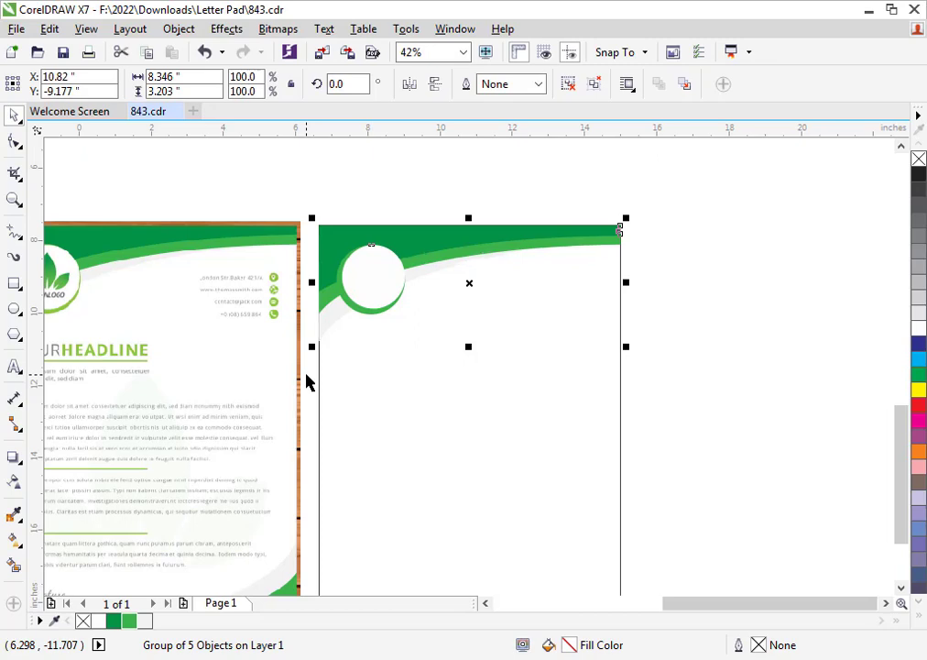
left_click(435, 83)
left_click(409, 83)
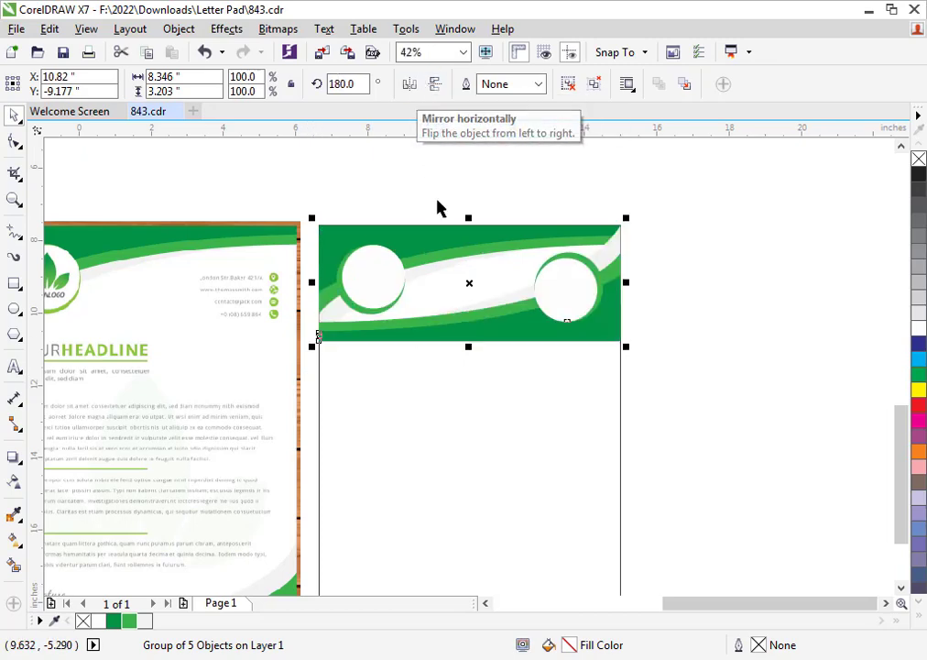
Step: Align the mirrored header copy to the bottom edge of the page outline as the footer
scroll(455, 272, "down", 2)
left_click(476, 361, "shift")
key("shift+b")
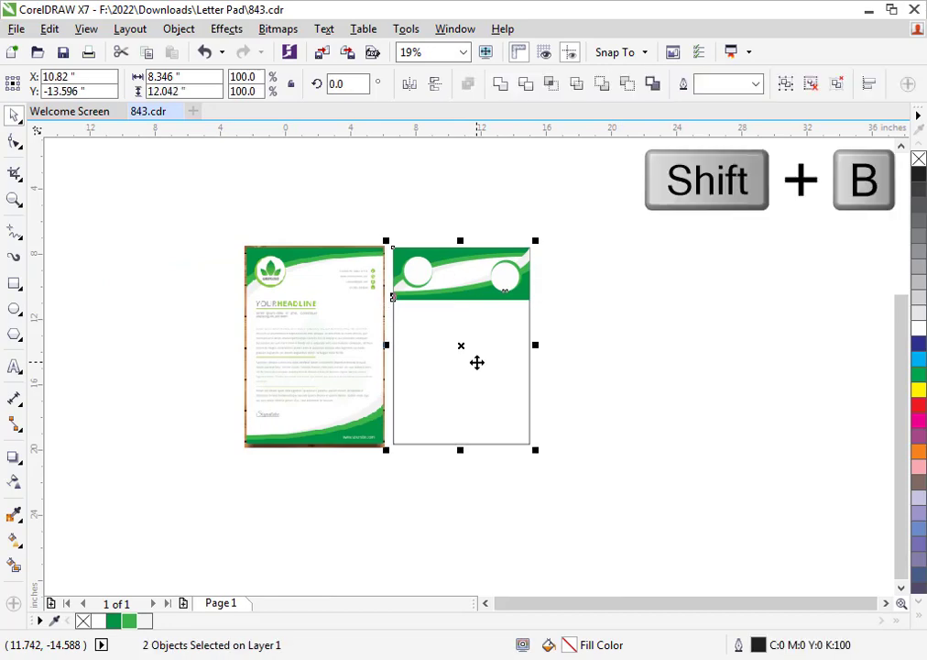
left_click(542, 223)
Step: Ungroup the footer copy and delete its two circles
left_click_drag(550, 218, 390, 439)
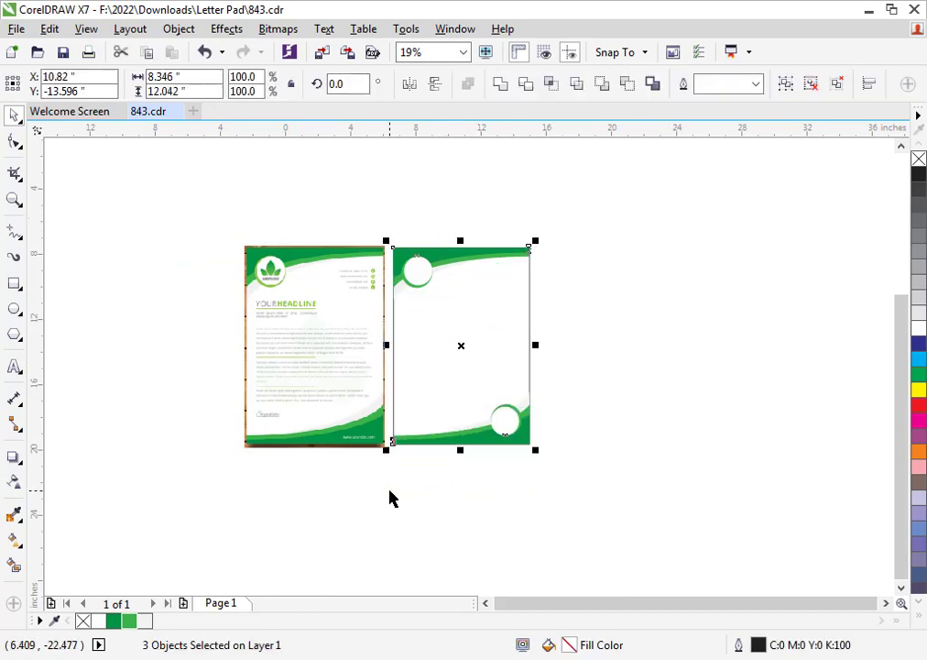
key("shift+F2")
left_click(610, 475)
left_click(563, 533)
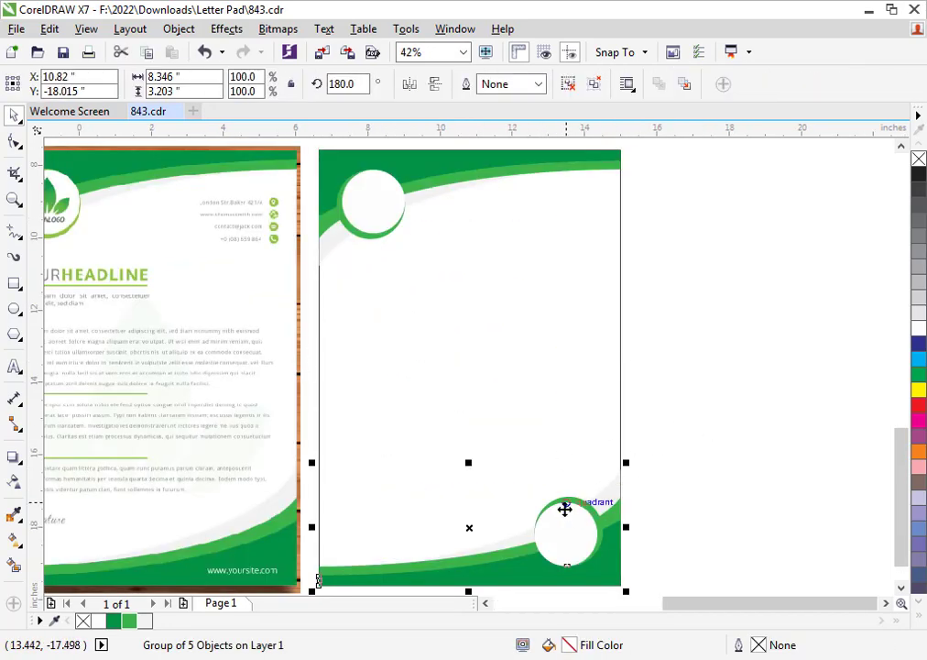
key("ctrl+u")
left_click_drag(718, 422, 505, 594)
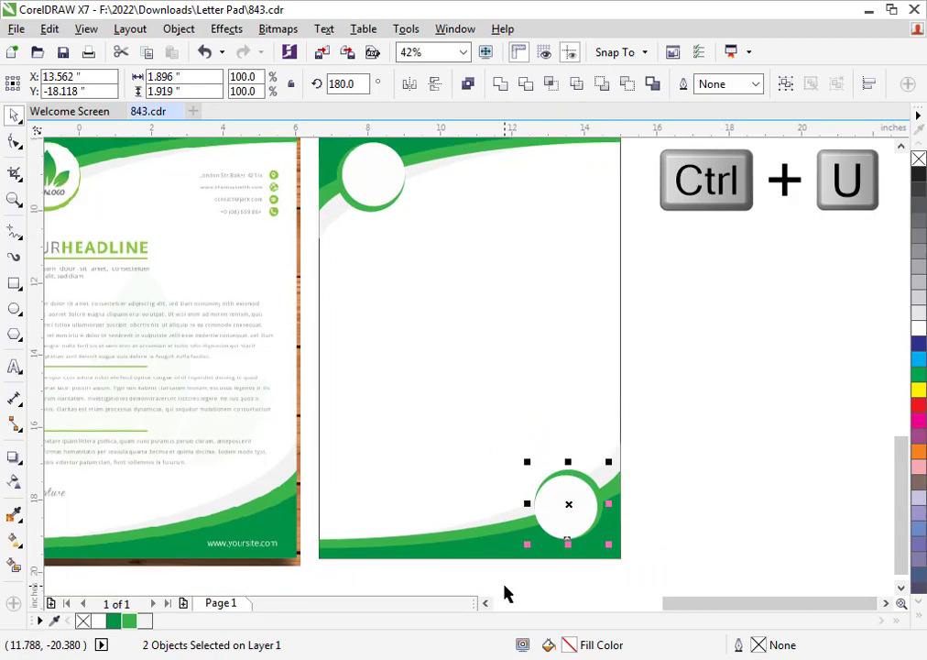
key("Delete")
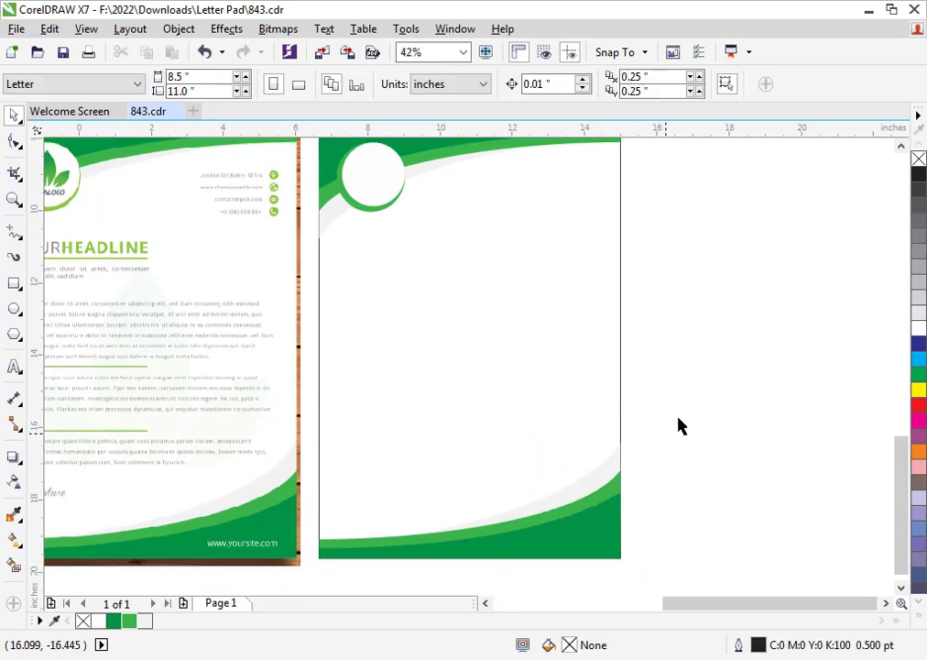
scroll(687, 414, "down", 2)
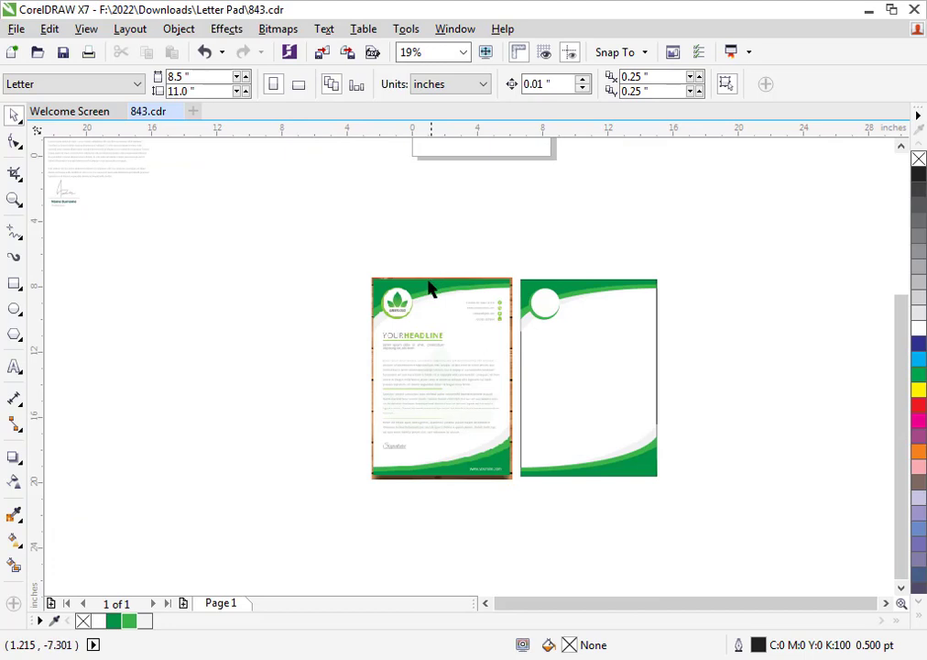
Step: Move the gold logo, the letter text group and the contact details beside the recreated letterhead
scroll(426, 289, "down", 2)
left_click_drag(245, 250, 304, 159)
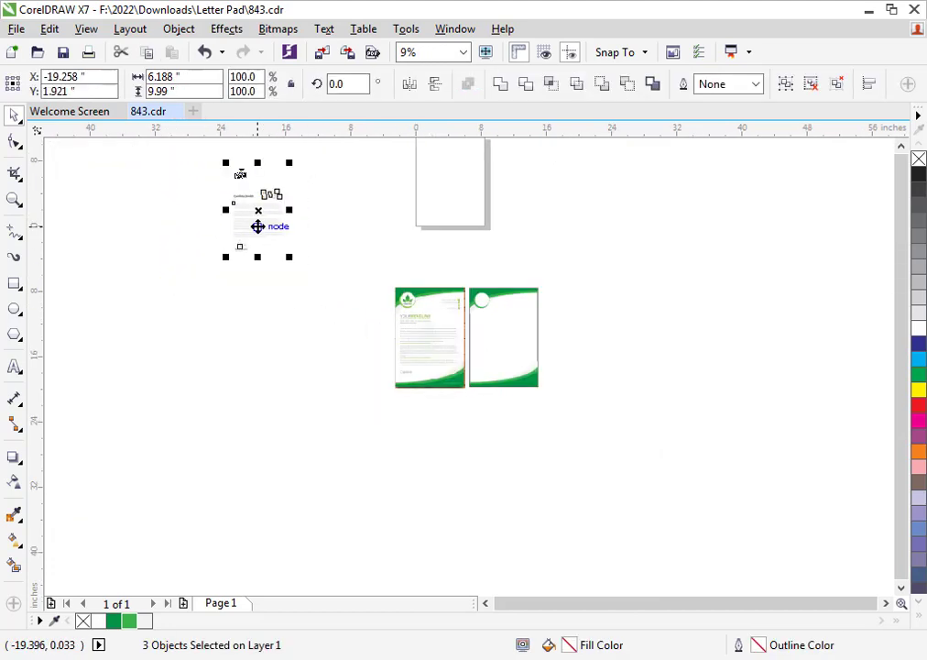
left_click_drag(257, 225, 568, 352)
scroll(569, 353, "up", 4)
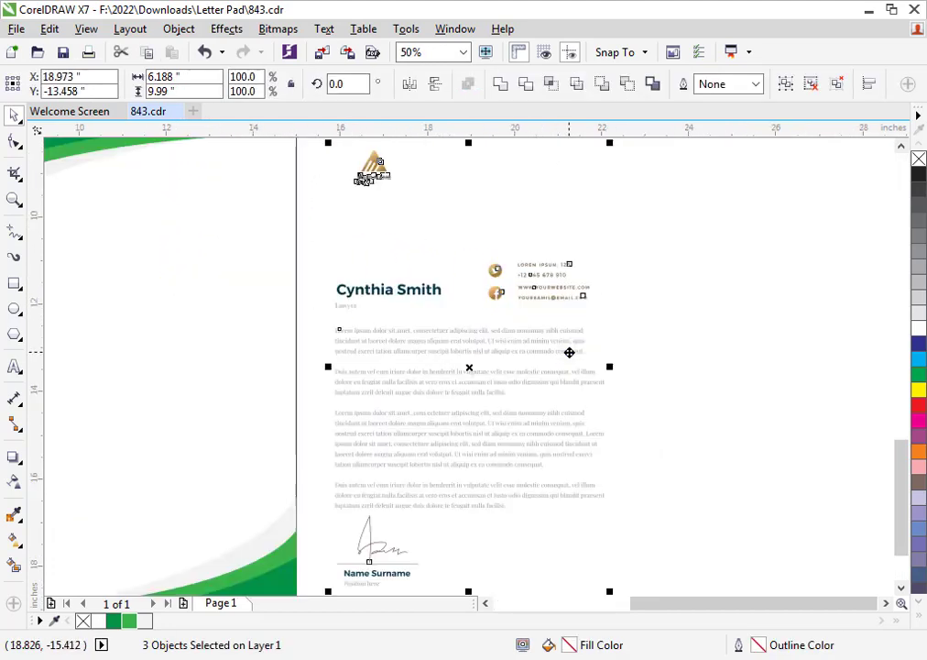
left_click(557, 223)
Step: Try to centre the gold logo on the header's white circle
left_click(385, 171)
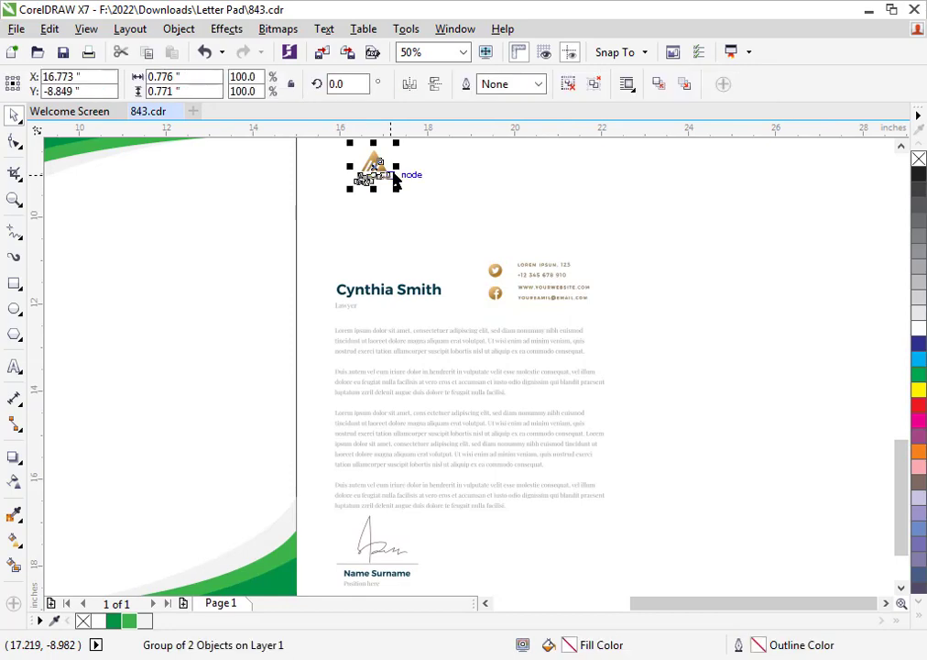
key("shift+F2")
scroll(562, 327, "down", 7)
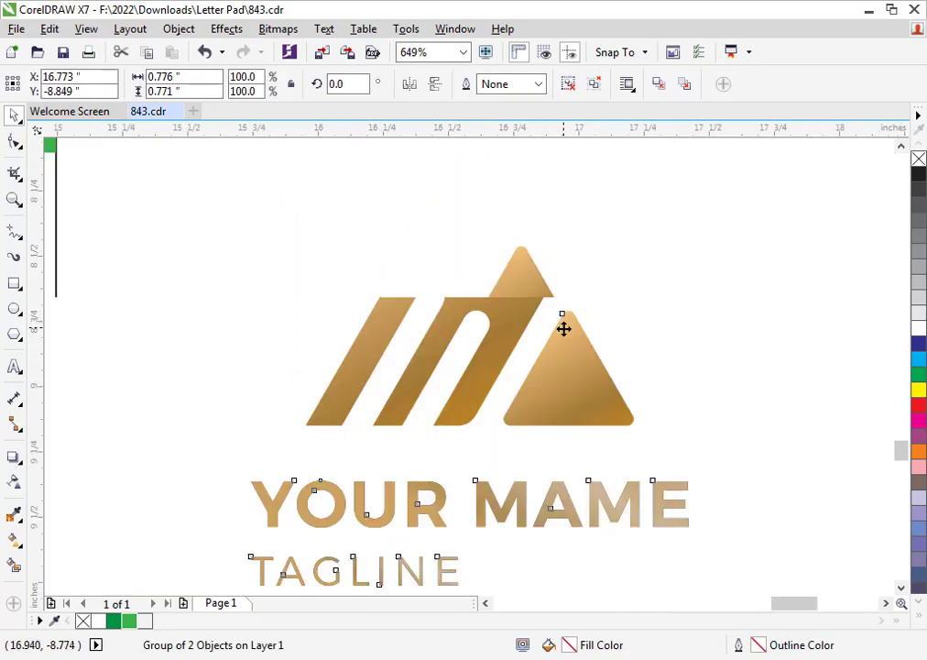
scroll(279, 330, "up", 2)
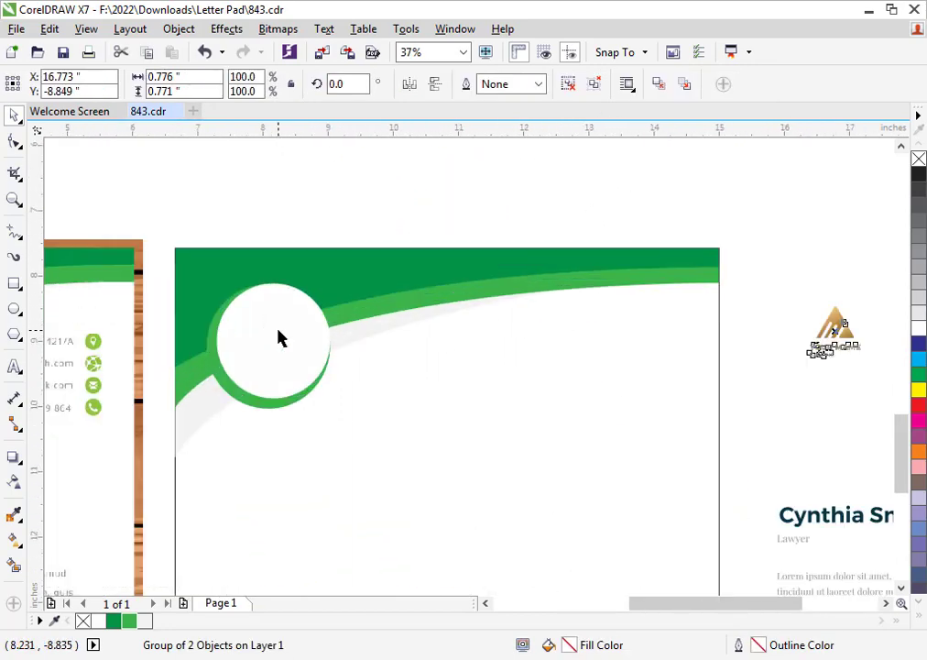
left_click(279, 330, "shift")
key("c")
key("e")
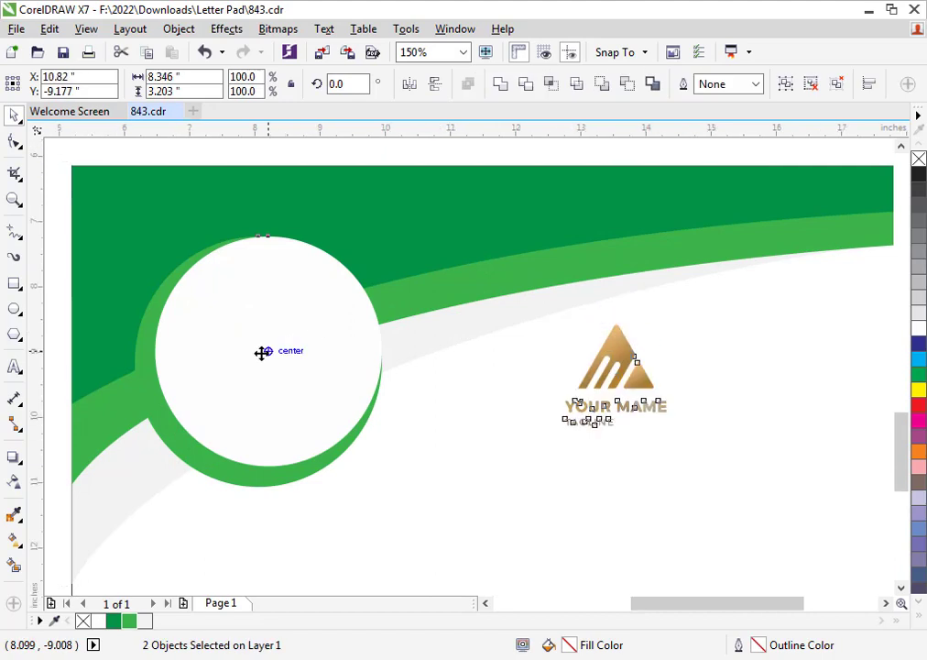
Step: Ungroup the header shapes and centre the gold logo inside the white circle
scroll(261, 352, "down", 2)
left_click(238, 379)
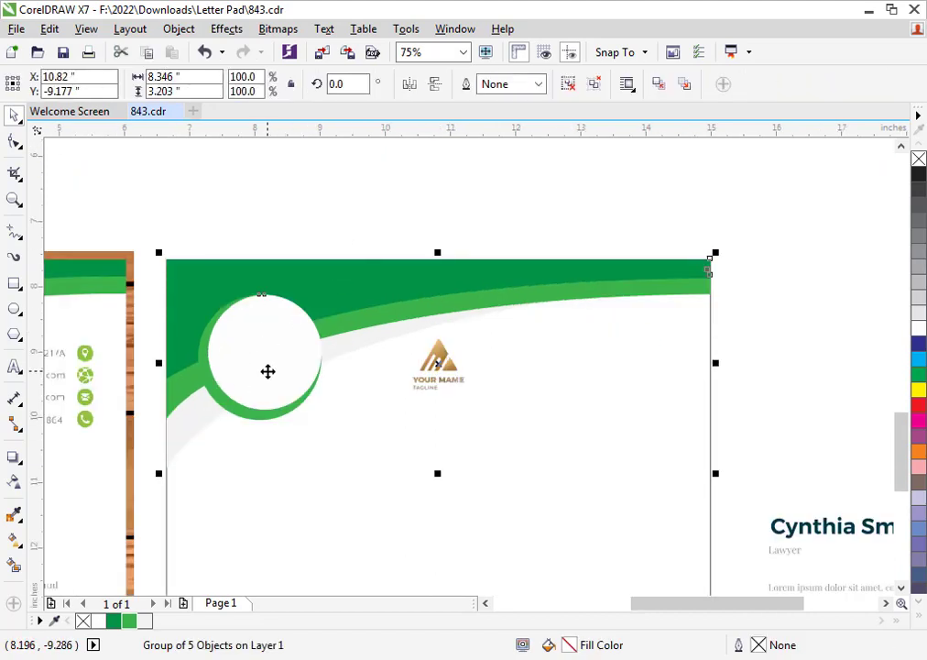
key("ctrl+u")
left_click(428, 359)
left_click_drag(422, 381, 249, 384)
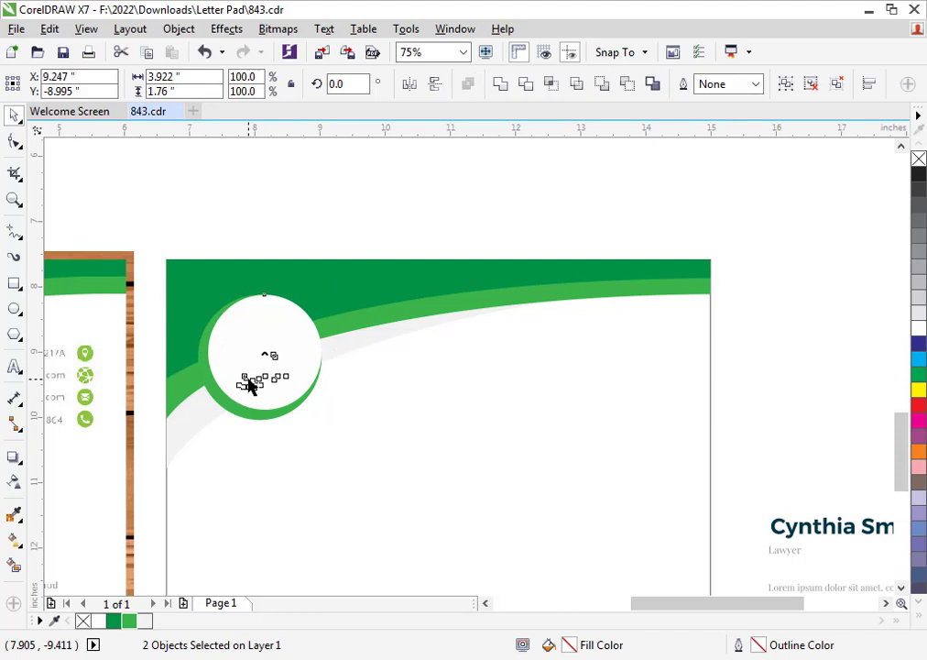
left_click_drag(333, 210, 230, 424)
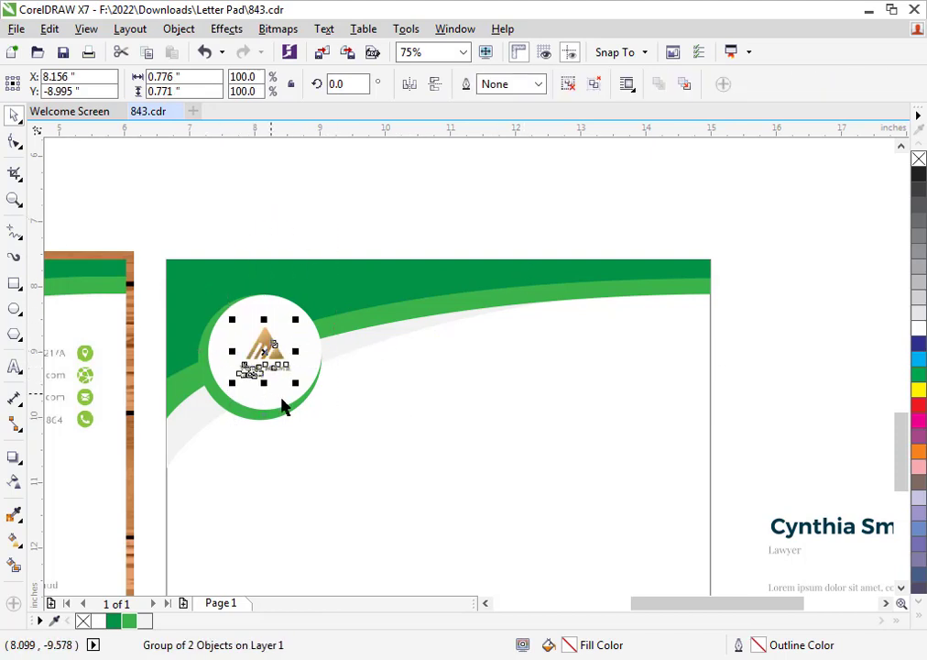
Step: Enlarge the logo proportionally to about 1.28 inches wide within the white circle and nudge it up by 0.1 inch
scroll(284, 390, "up", 4)
left_click_drag(322, 331, 379, 409)
scroll(352, 403, "down", 4)
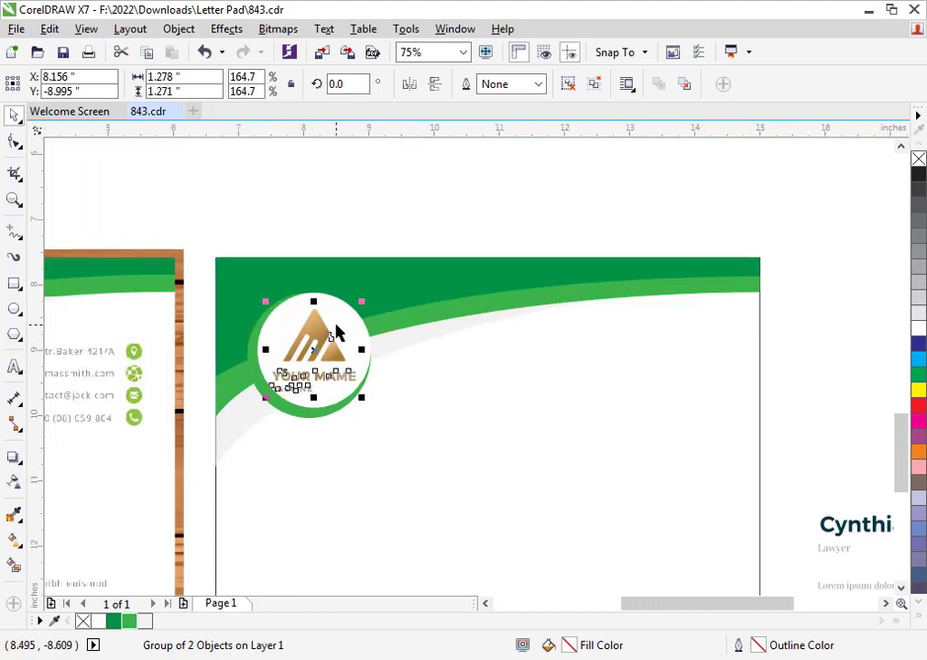
scroll(321, 321, "up", 2)
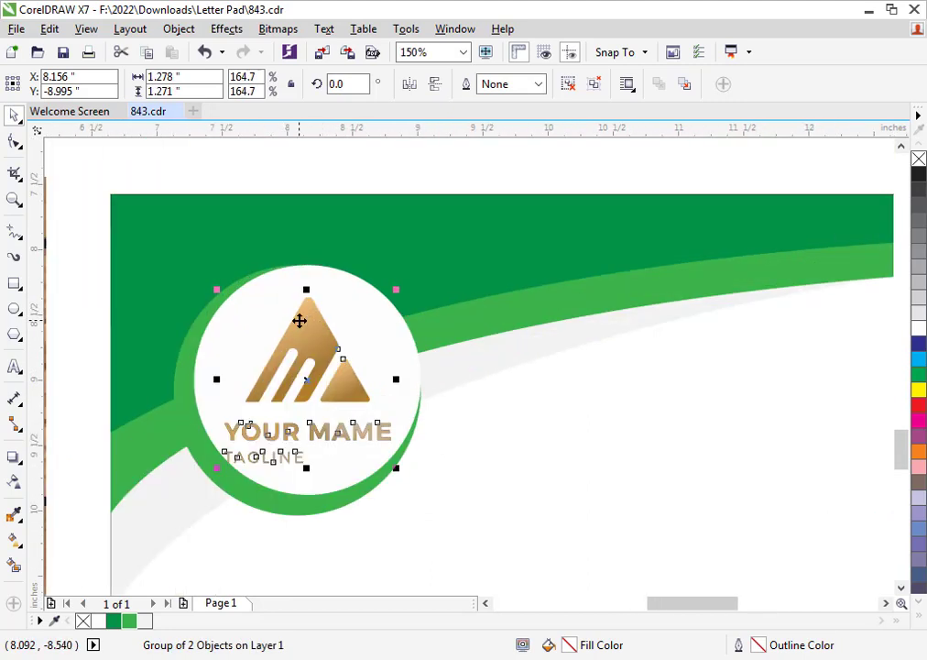
key("Up")
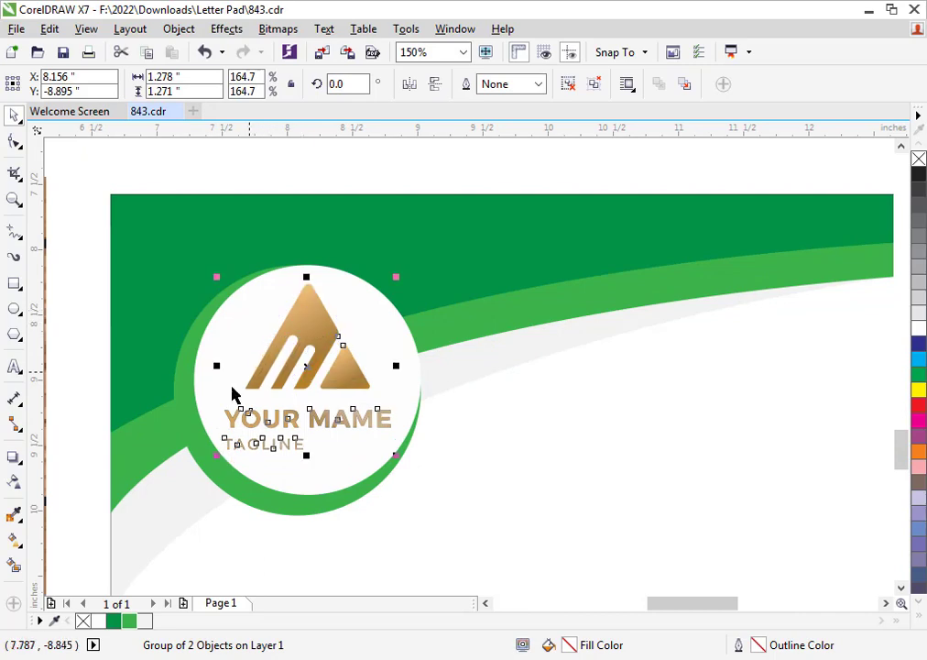
scroll(233, 394, "down", 2)
left_click(357, 254)
Step: Ungroup the logo and break its text group into separate letters
left_click(260, 421)
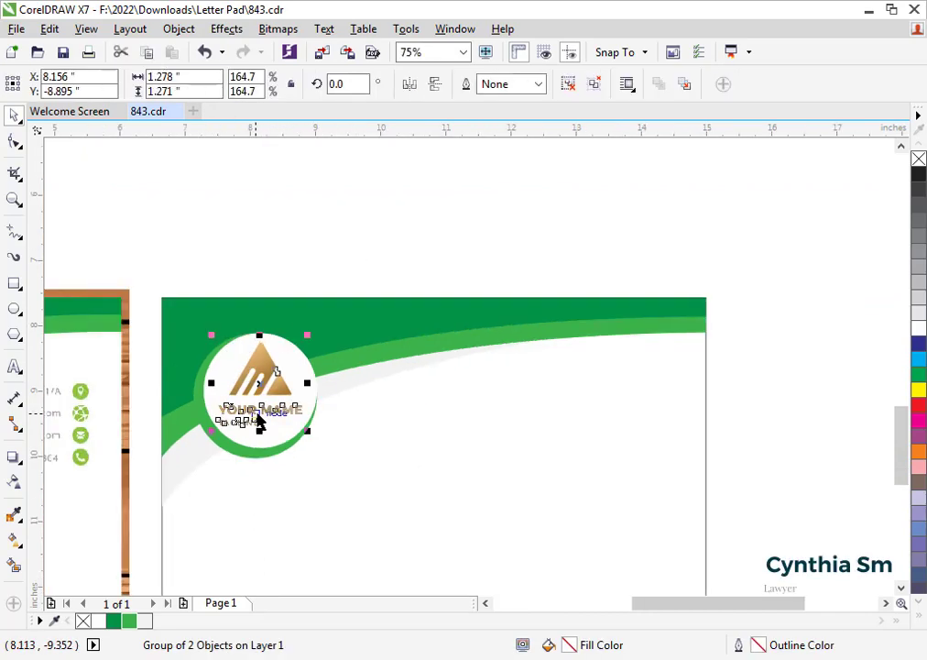
key("ctrl+u")
scroll(155, 440, "up", 2)
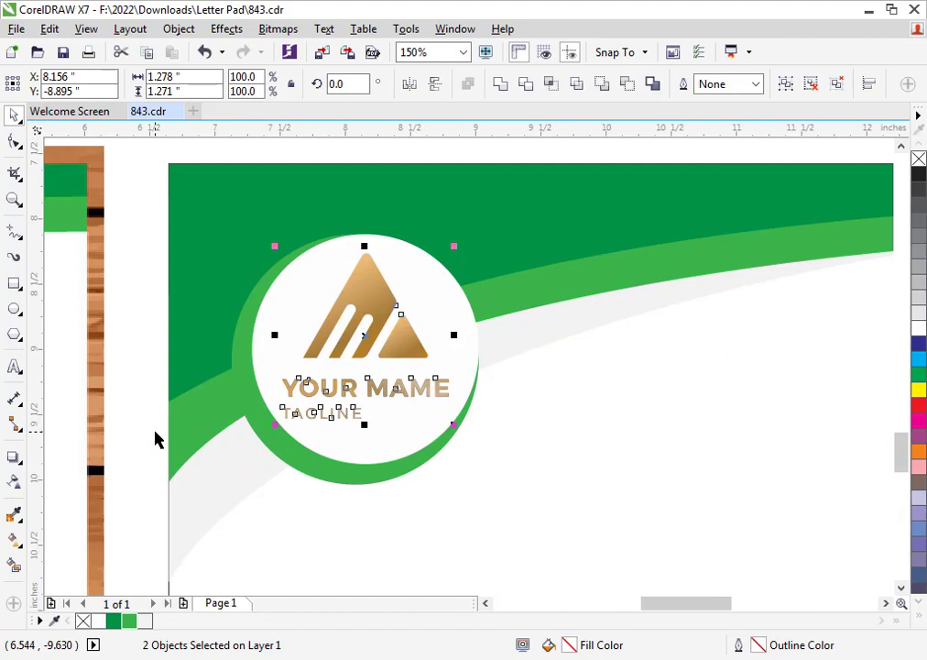
left_click_drag(134, 390, 366, 474)
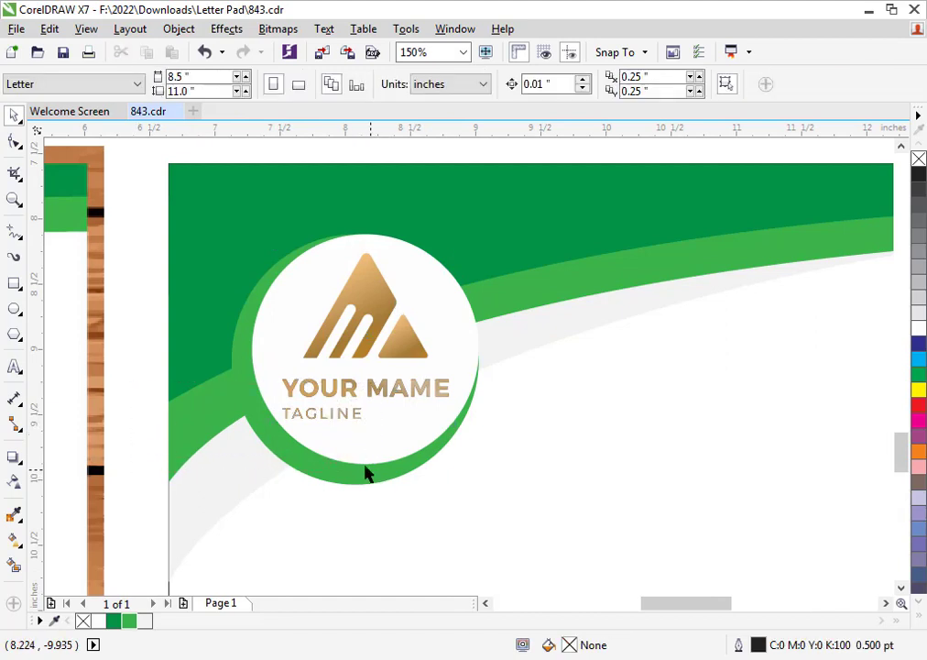
left_click(341, 419)
key("ctrl+u")
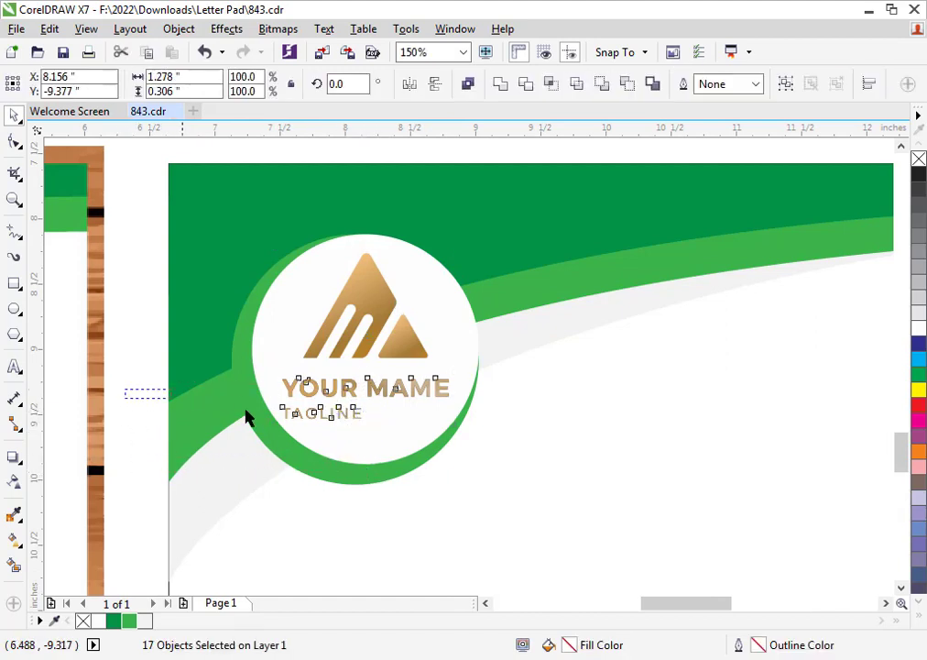
Step: Group the TAGLINE letters and centre them horizontally on the white circle
left_click_drag(403, 458, 403, 457)
key("ctrl+g")
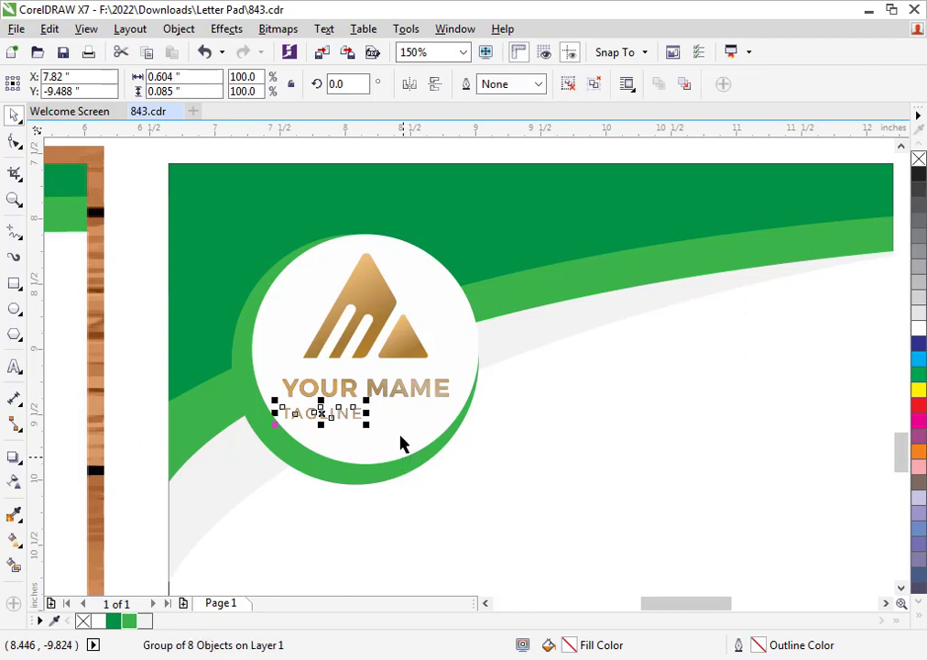
left_click(397, 423, "shift")
key("c")
scroll(312, 367, "down", 2)
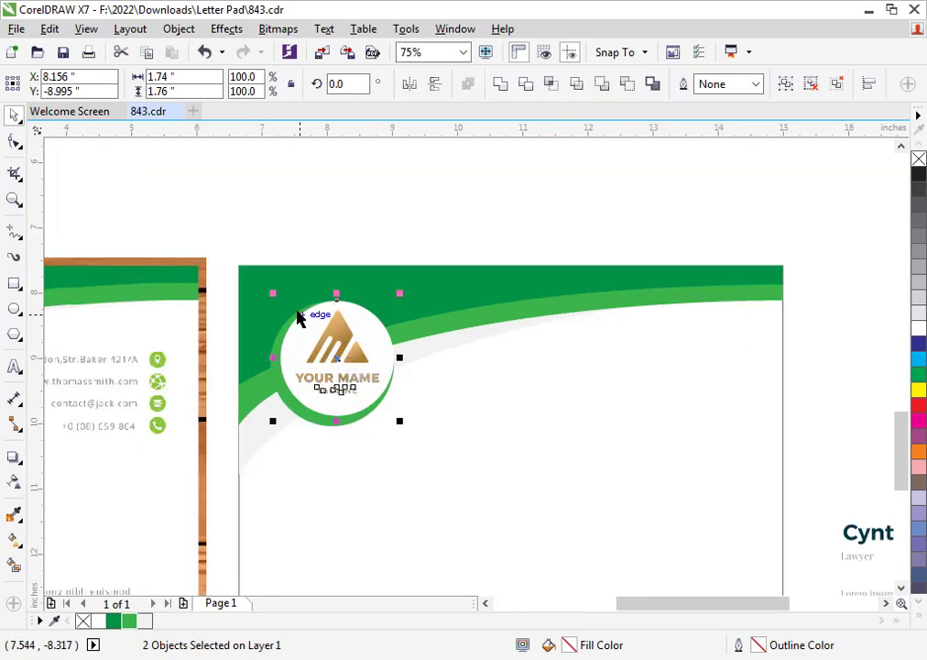
Step: Group all the logo parts and centre the group horizontally and vertically on the white circle
left_click_drag(382, 434, 384, 442)
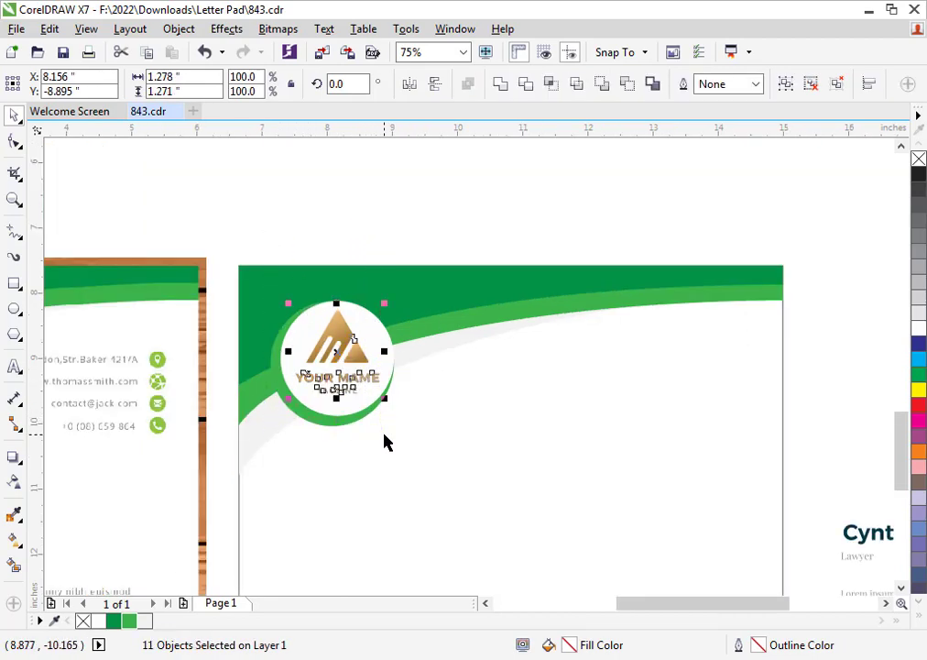
key("ctrl+g")
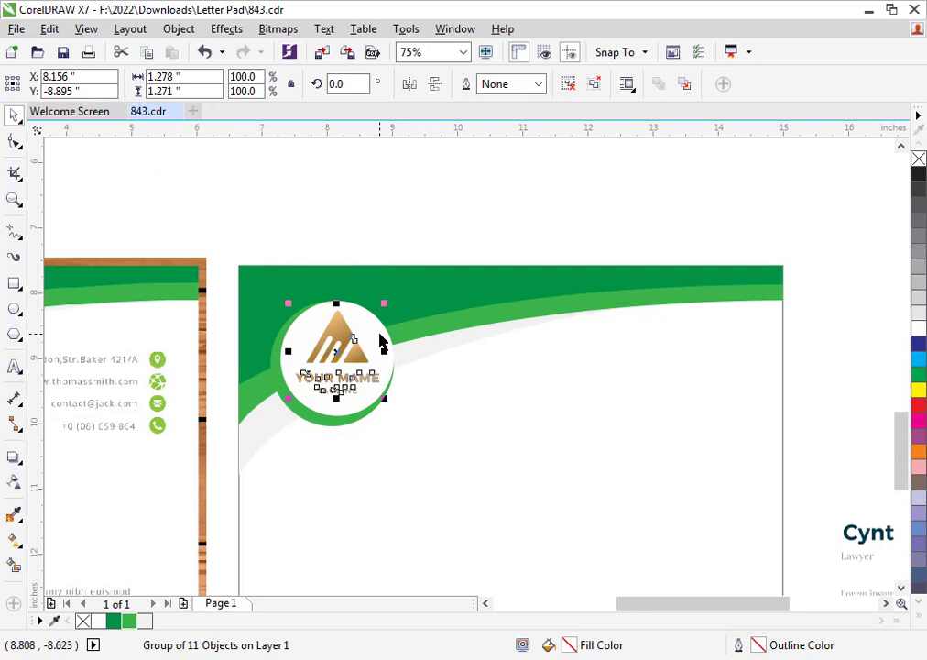
left_click(380, 333, "shift")
key("c")
key("e")
left_click(391, 215)
Step: Place the letter text group on the letterhead below the logo and enlarge it proportionally to about 6.8 inches wide
scroll(351, 291, "down", 1)
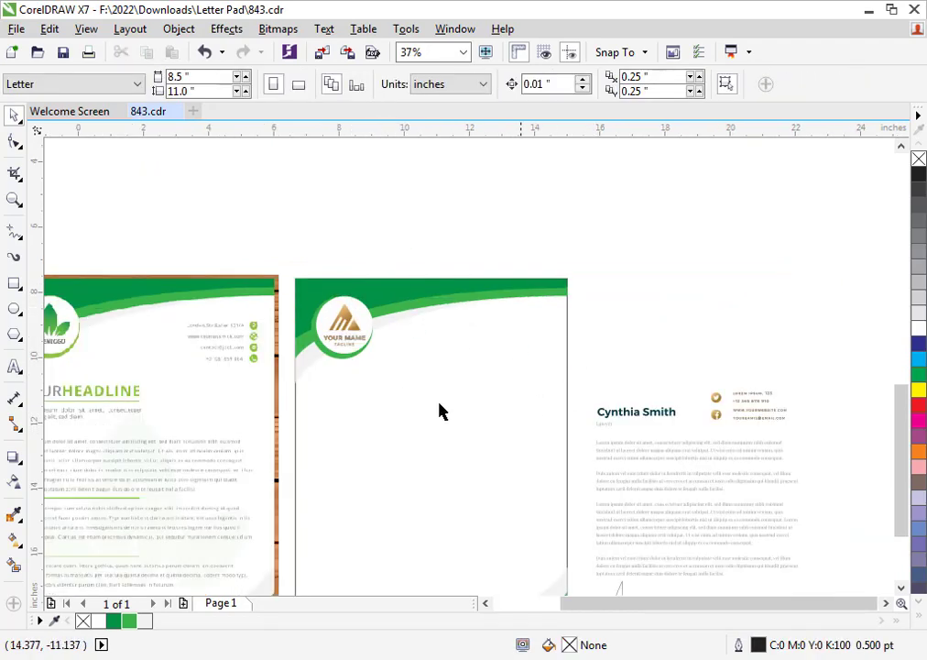
scroll(440, 412, "down", 2)
scroll(549, 442, "up", 2)
left_click(555, 414)
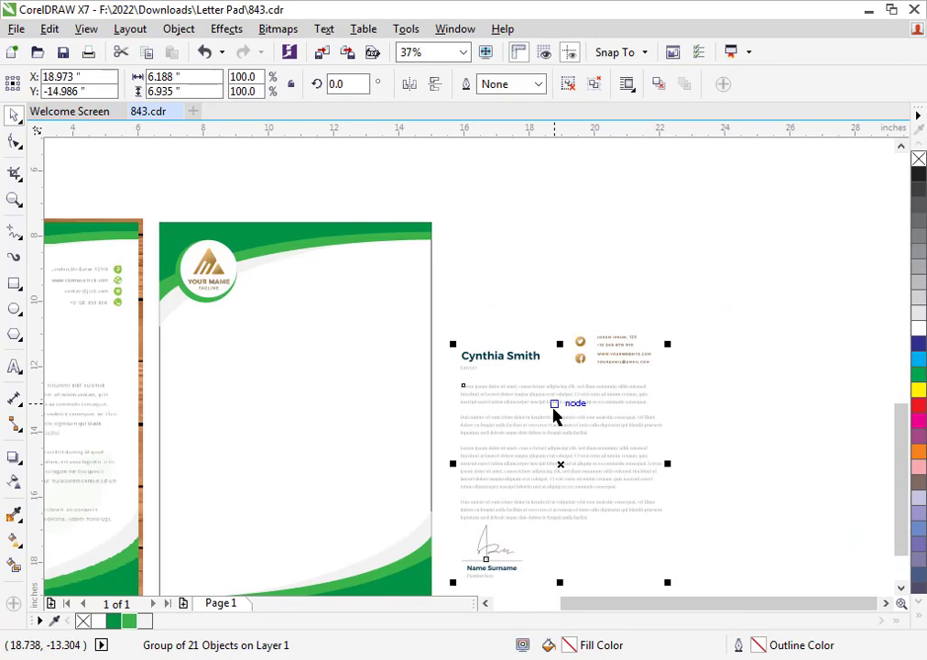
left_click_drag(554, 414, 276, 381)
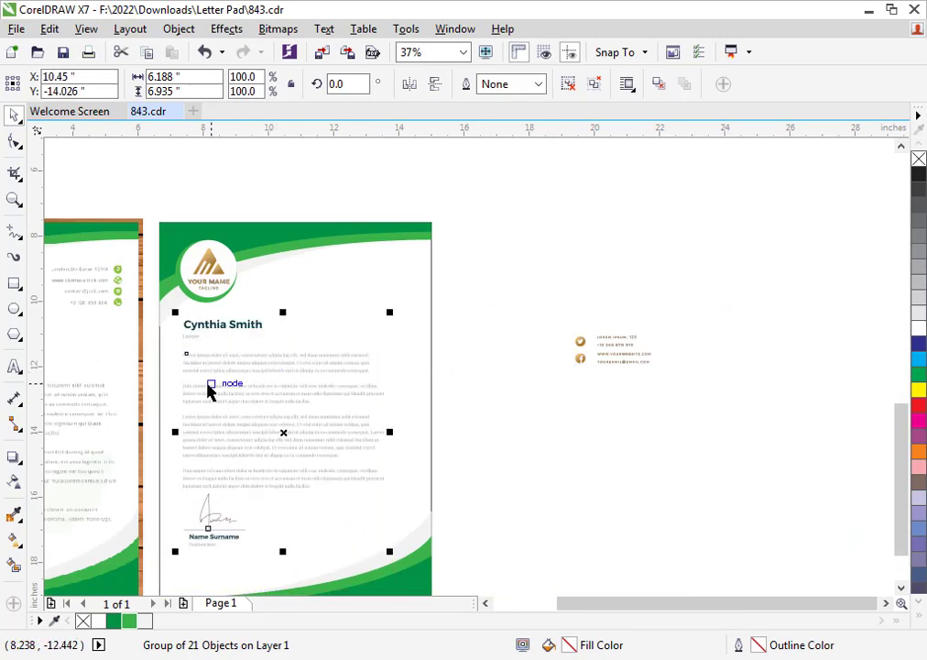
scroll(209, 391, "down", 2)
scroll(275, 476, "up", 2)
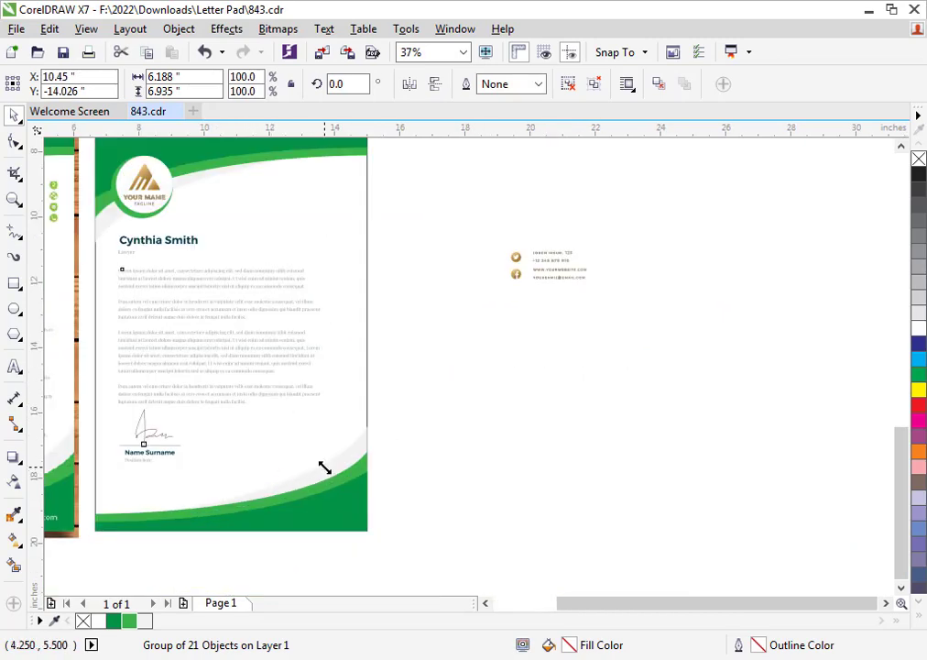
left_click_drag(325, 467, 344, 487)
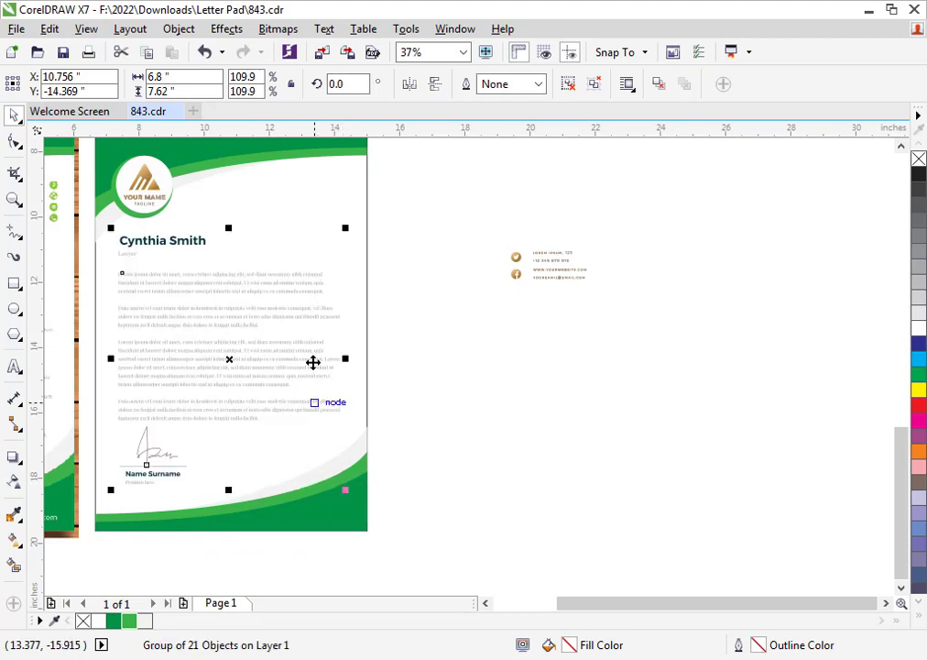
left_click(365, 254)
Step: Place the contact details group below the header wave opposite the logo, enlarged proportionally to about 2.47 inches wide
scroll(393, 337, "down", 2)
scroll(433, 275, "up", 3)
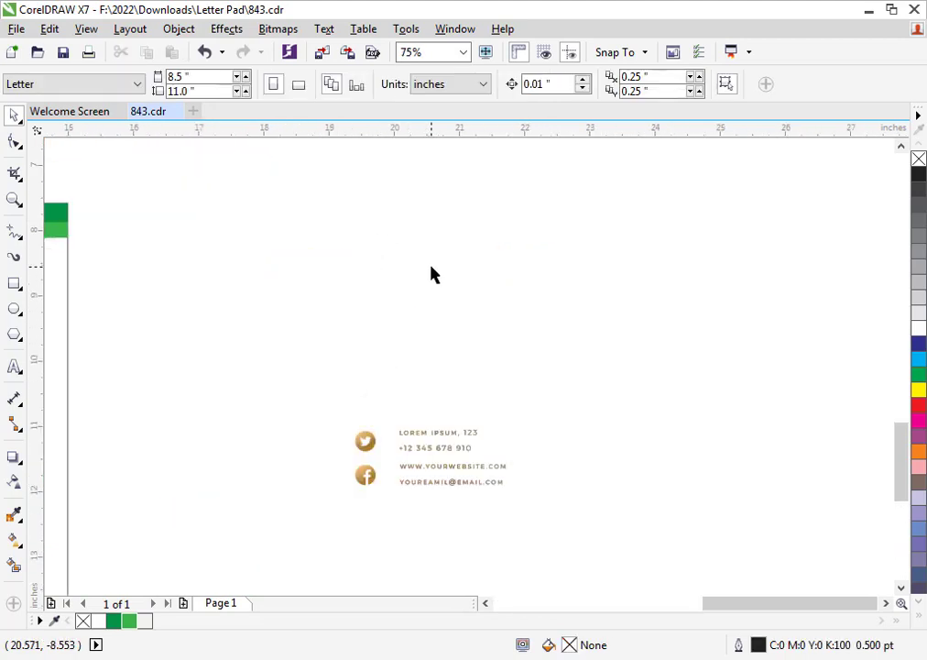
left_click_drag(552, 348, 333, 511)
scroll(454, 477, "down", 1)
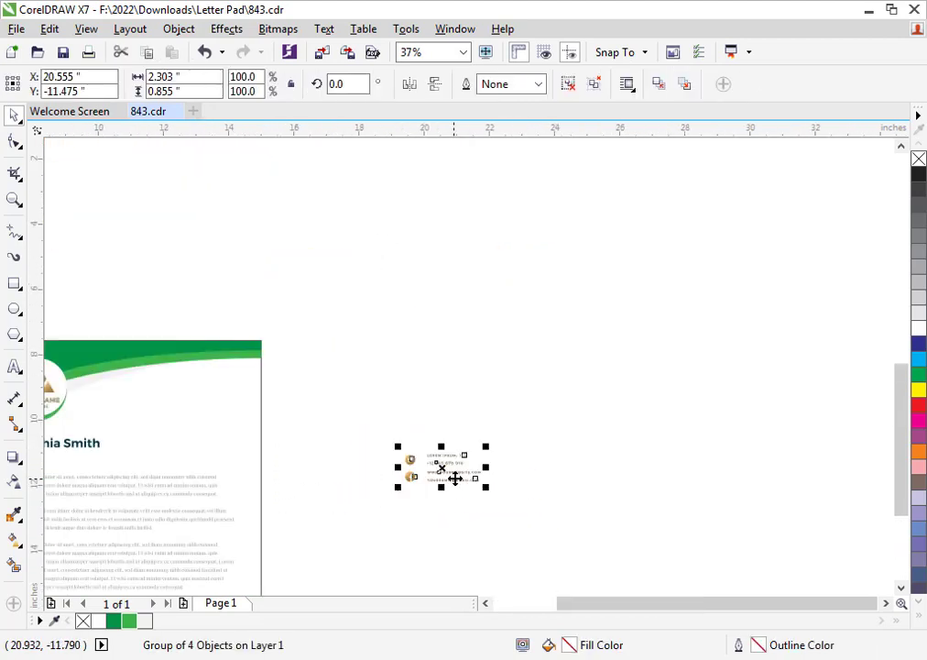
left_click_drag(414, 475, 147, 442)
scroll(183, 429, "up", 1)
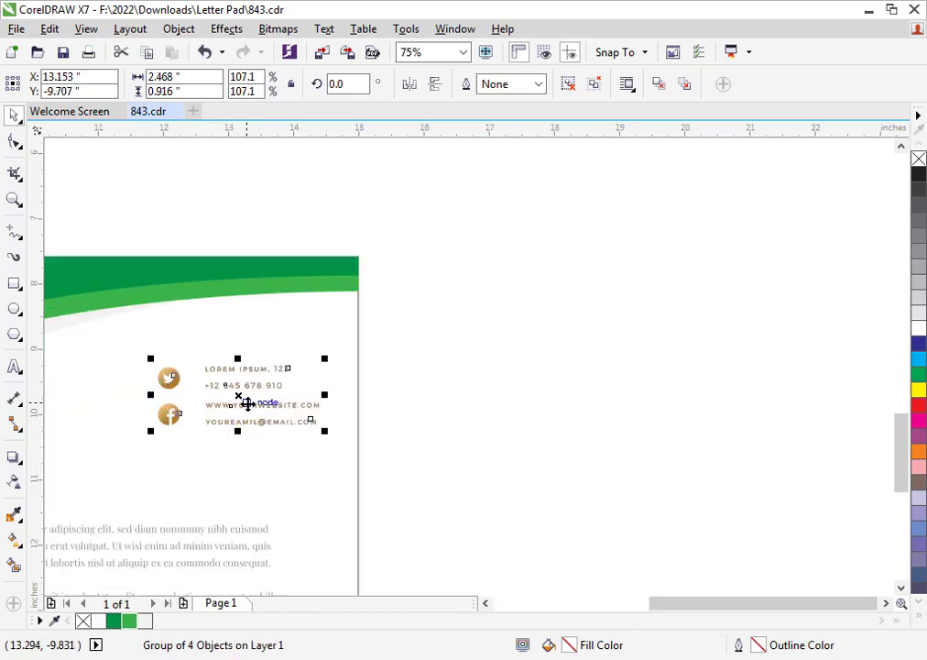
left_click_drag(246, 400, 256, 421)
left_click(497, 405)
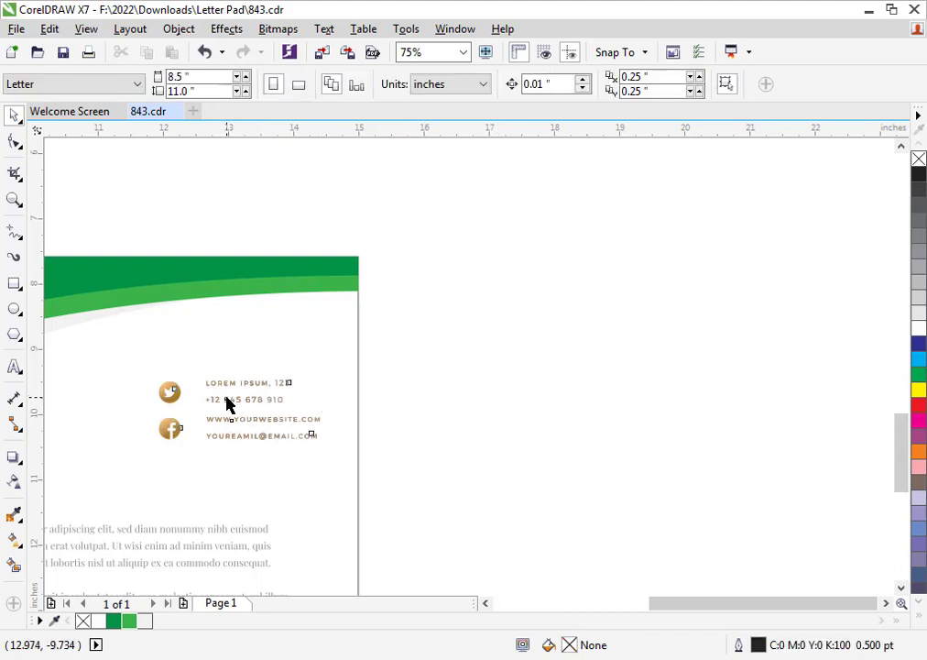
Step: Fill the contact details group with the light green #3AB54B
left_click(229, 403)
left_click(129, 621)
left_click(407, 394)
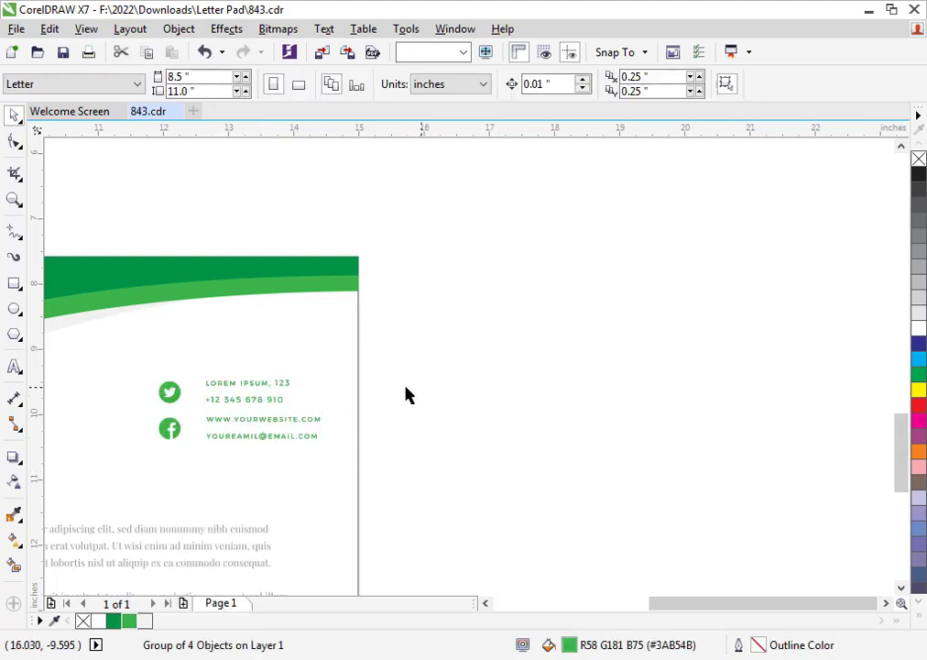
Step: Fill the logo group with the light green #3AB54B used in the header wave
scroll(407, 394, "down", 1)
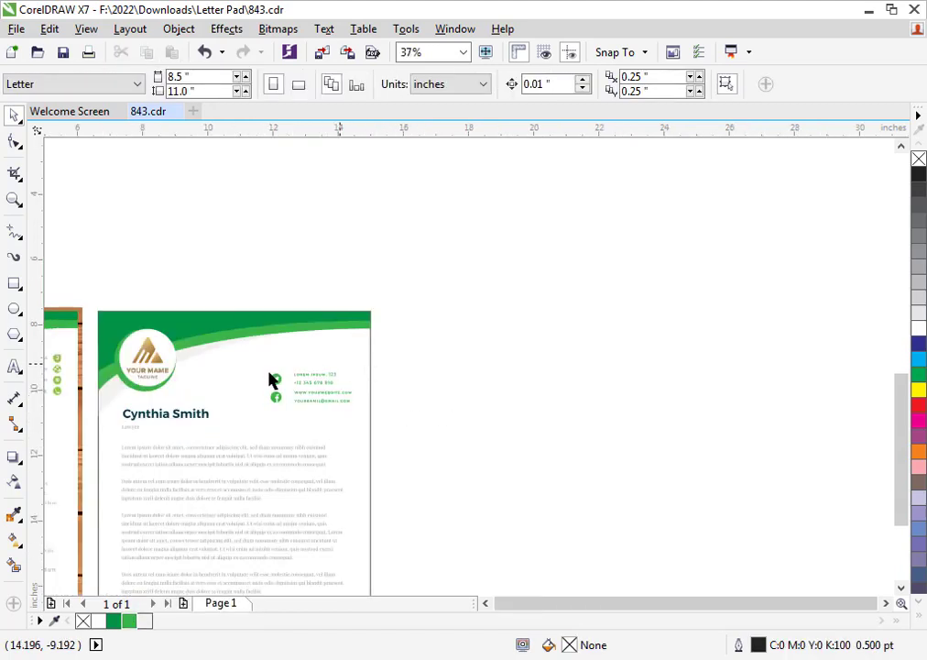
scroll(142, 362, "up", 4)
left_click(159, 350)
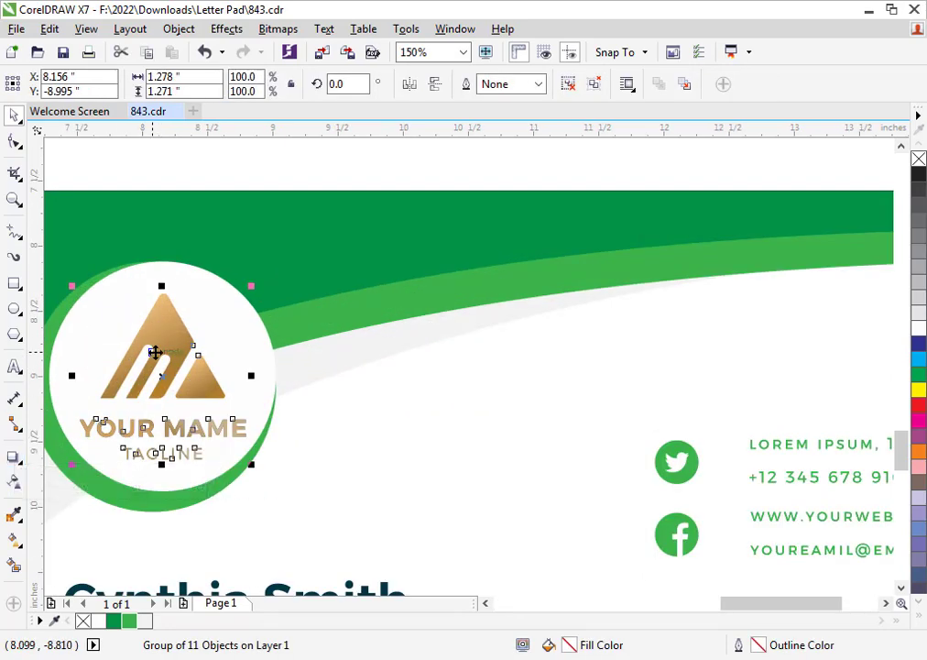
key("g")
key("space")
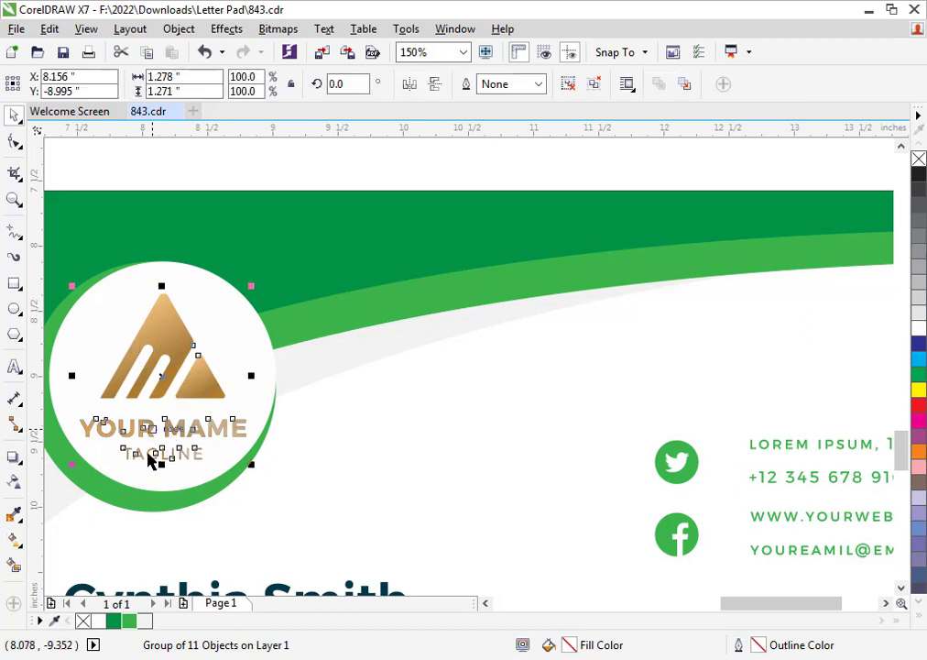
left_click(128, 620)
scroll(222, 362, "down", 5)
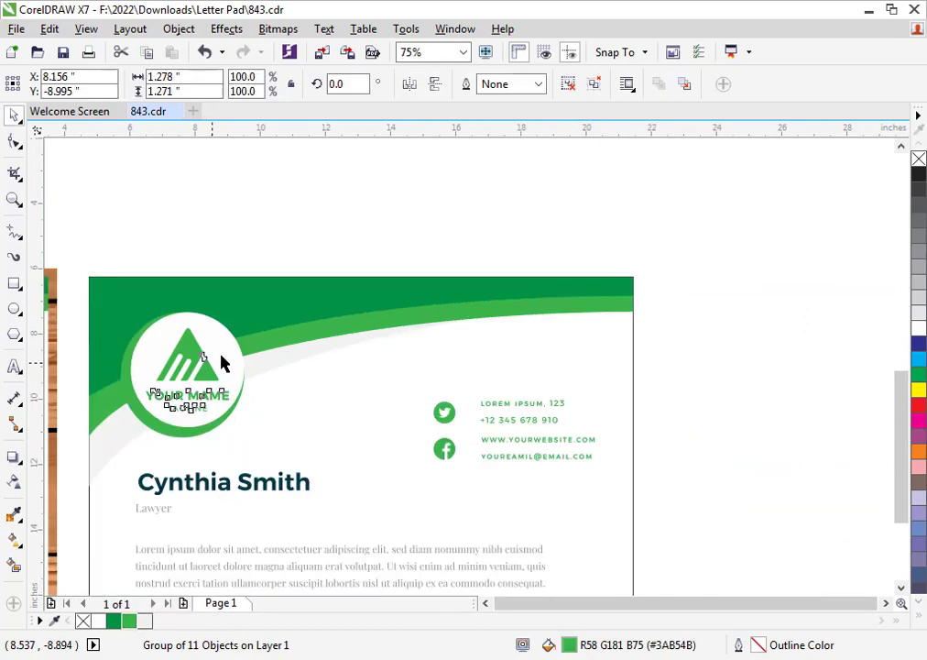
Step: Select the entire letterhead, move it away from the reference bitmap to empty space and display it in full
left_click_drag(385, 295, 165, 543)
left_click_drag(285, 465, 515, 455)
key("shift+F2")
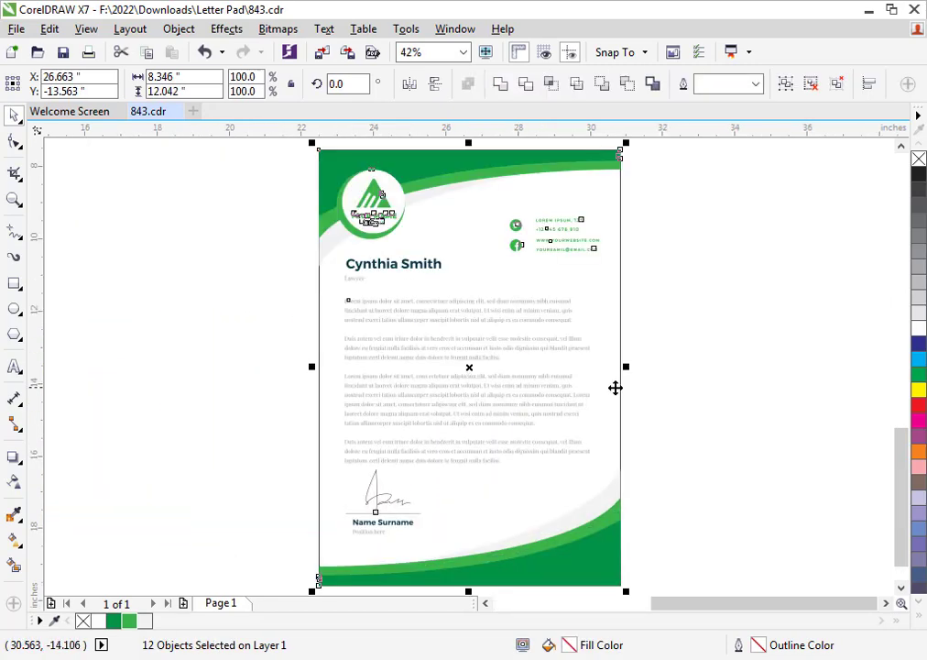
left_click(725, 337)
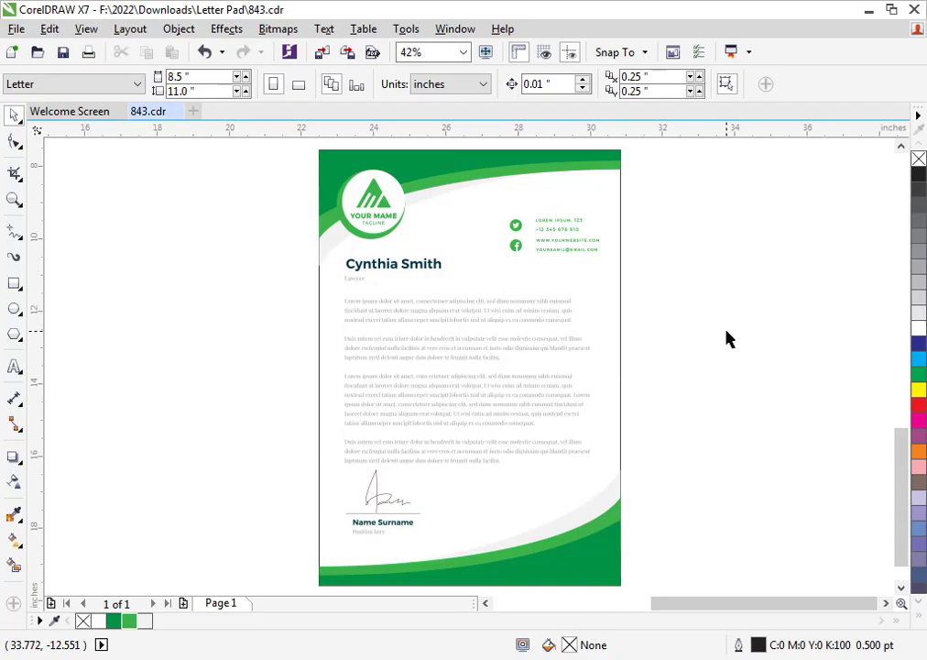